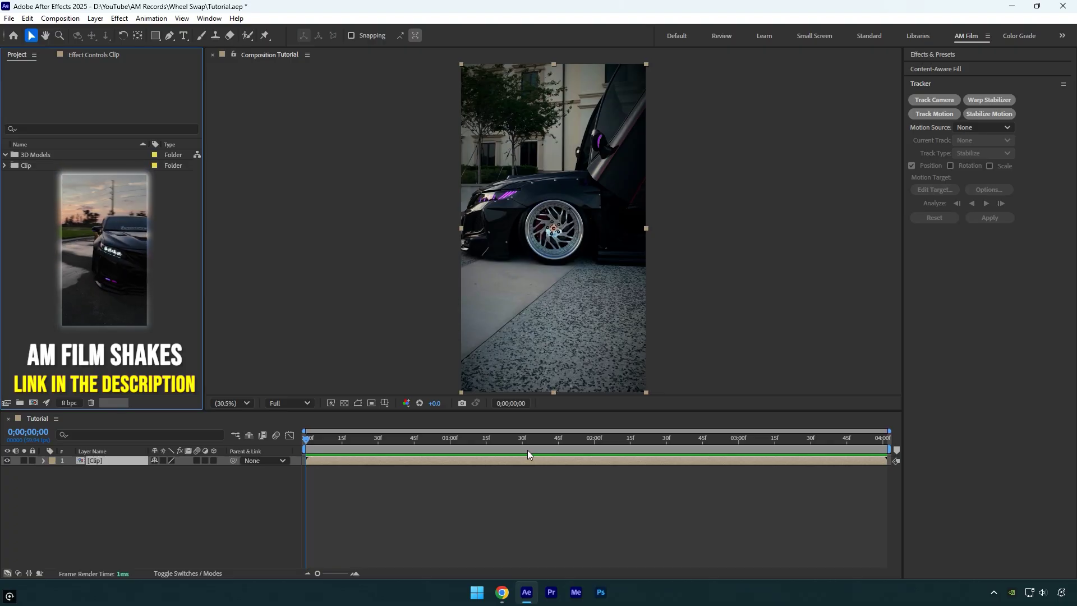
- Search Sketchfab for 'Rim' and open the free Wheels - Magnesium Rims - SDC model
left_click(502, 591)
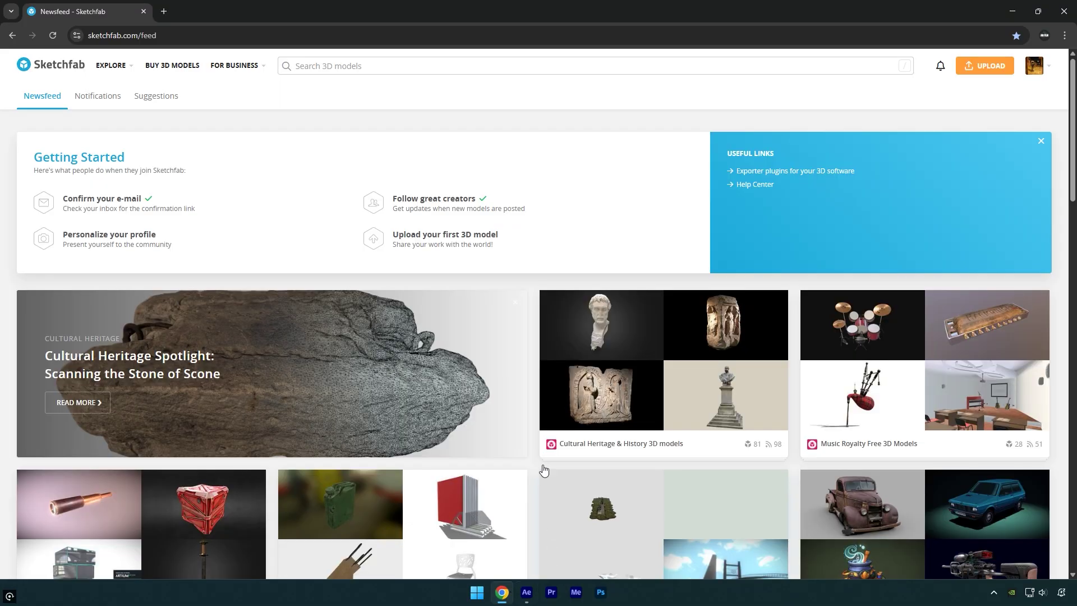
left_click(365, 66)
type("Rim")
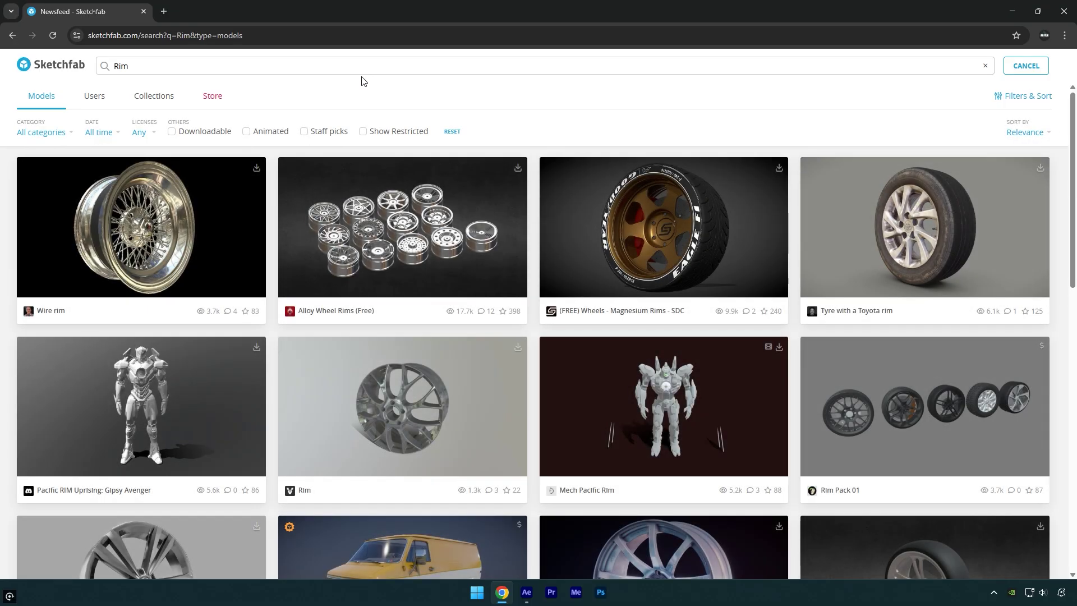
left_click(684, 239)
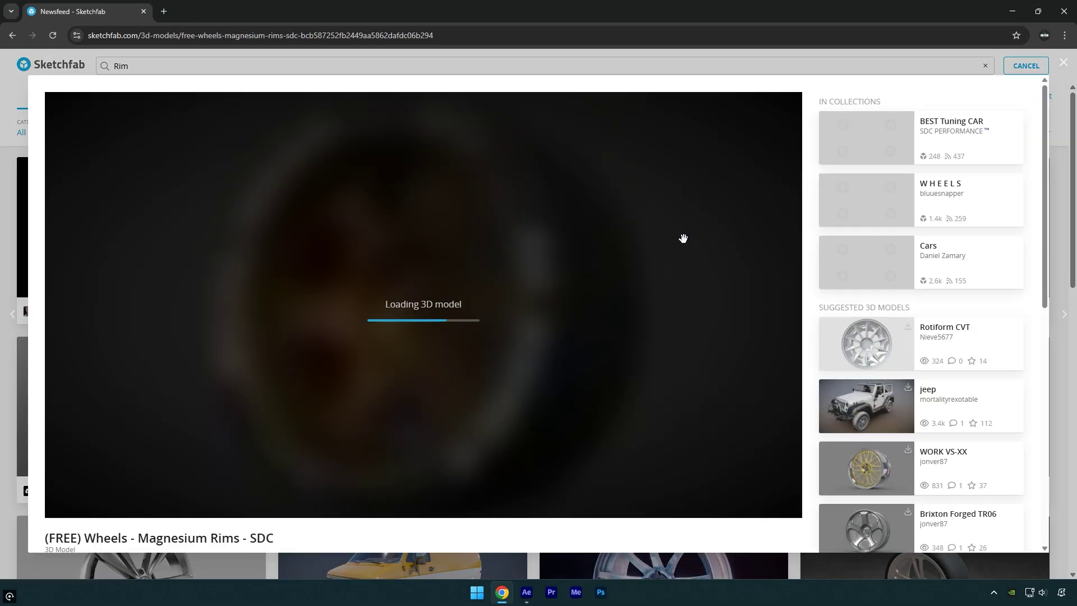
- Download the model as a GLB file and drag it out of the browser
scroll(809, 259, "down", 3)
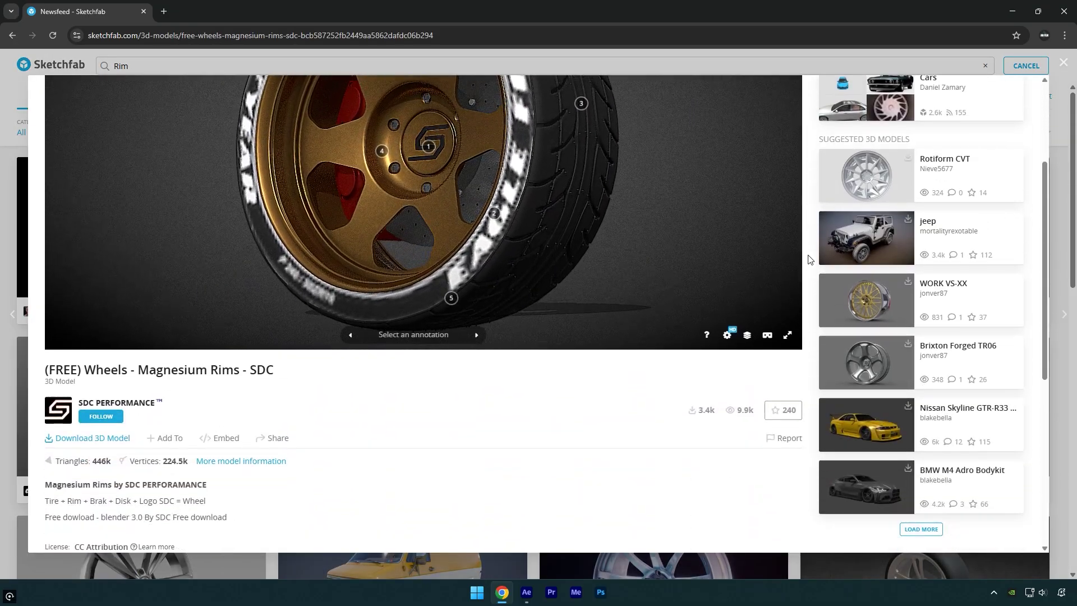
left_click(99, 437)
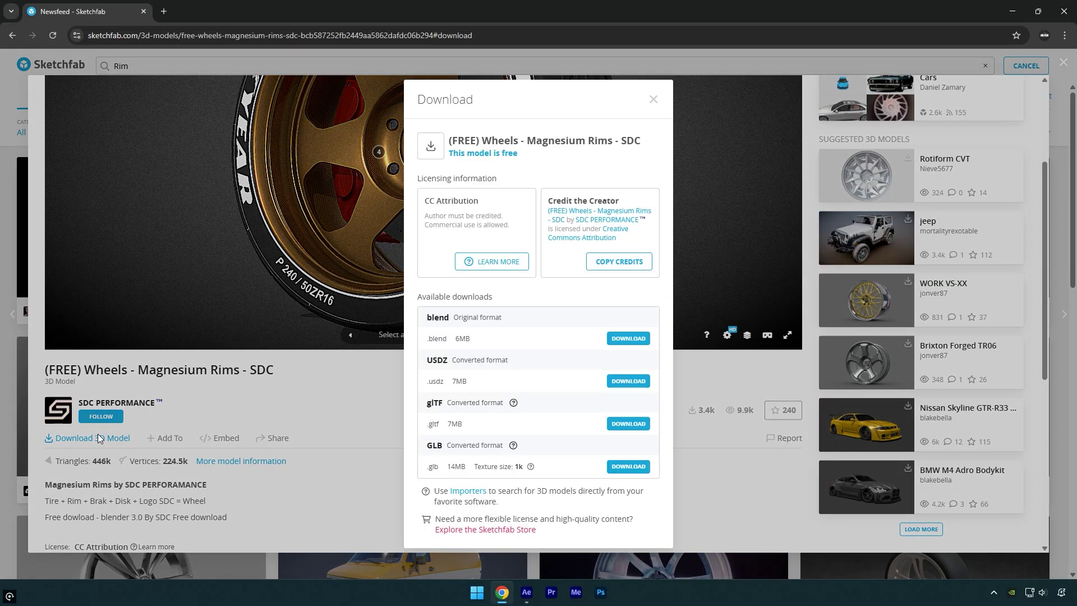
left_click(627, 468)
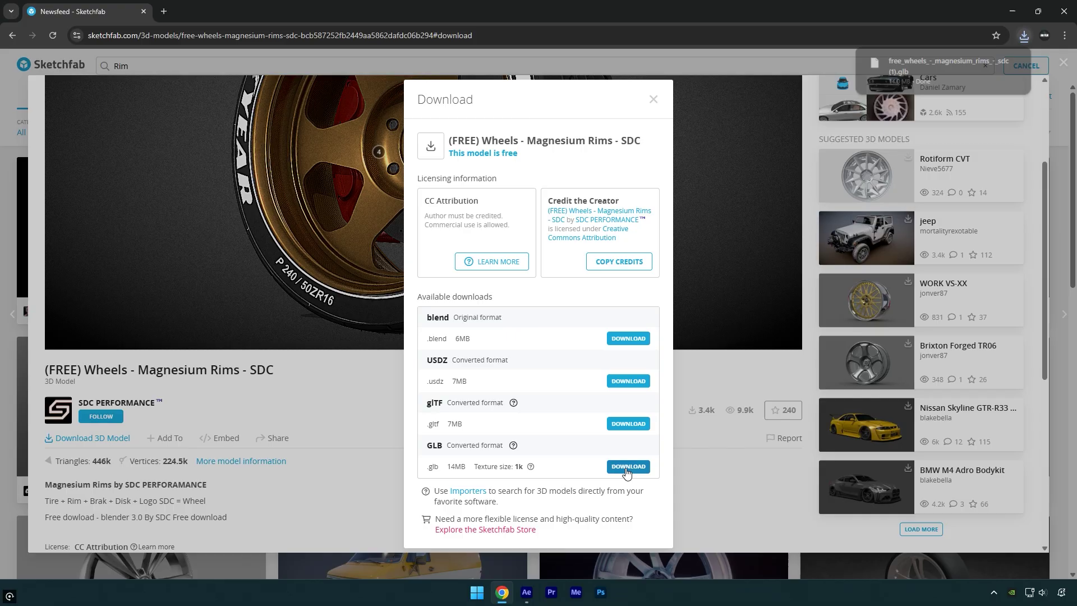
left_click_drag(942, 76, 763, 244)
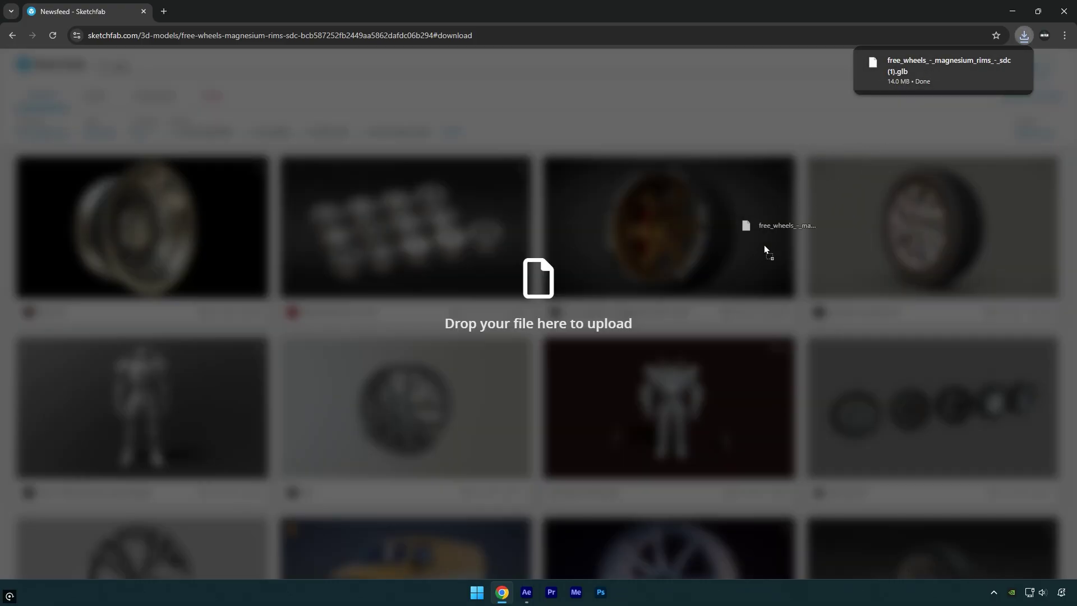
- Import the rim GLB into the 3D Models folder and rename the Clip layer 'Tracker'
left_click_drag(543, 593, 41, 153)
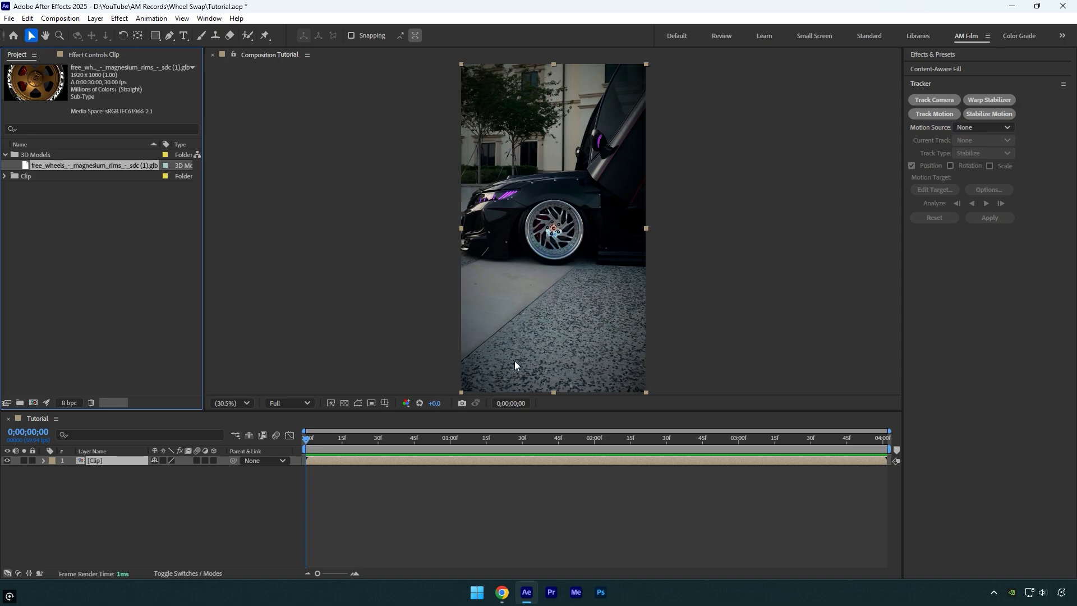
left_click(103, 461)
key("Return")
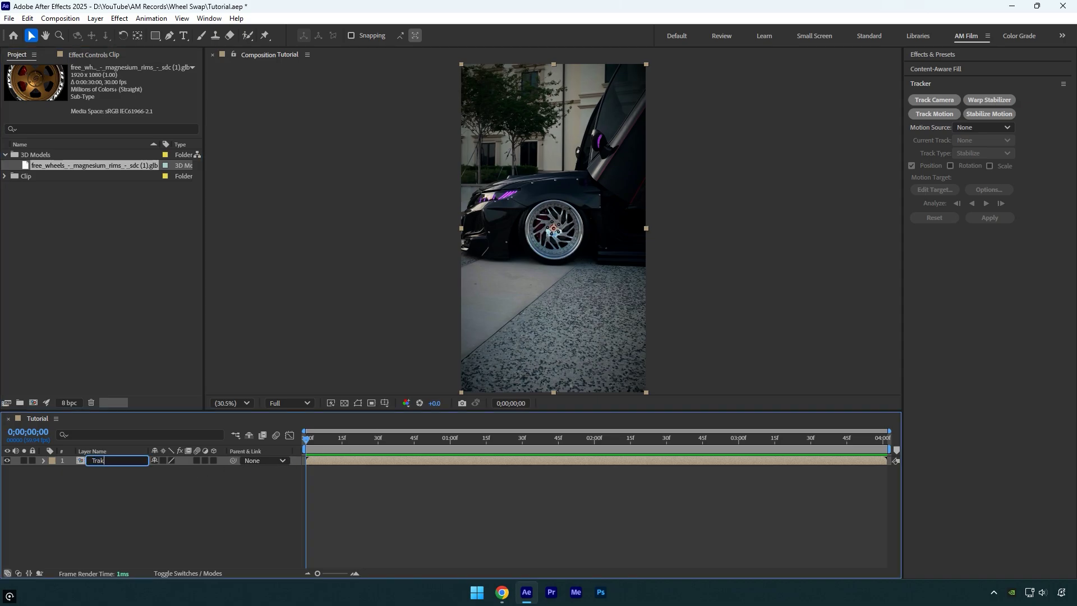
type("Tracker")
key("Return")
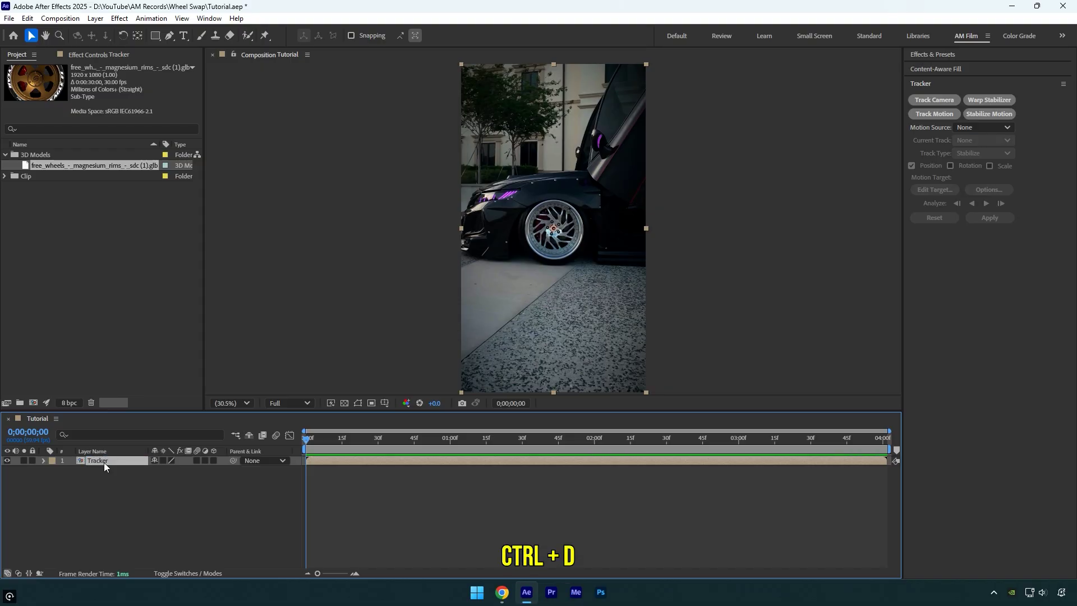
- Duplicate the layer, hide the lower Tracker copy, and rename the top one 'Mask / Swap'
key("ctrl+d")
left_click(6, 470)
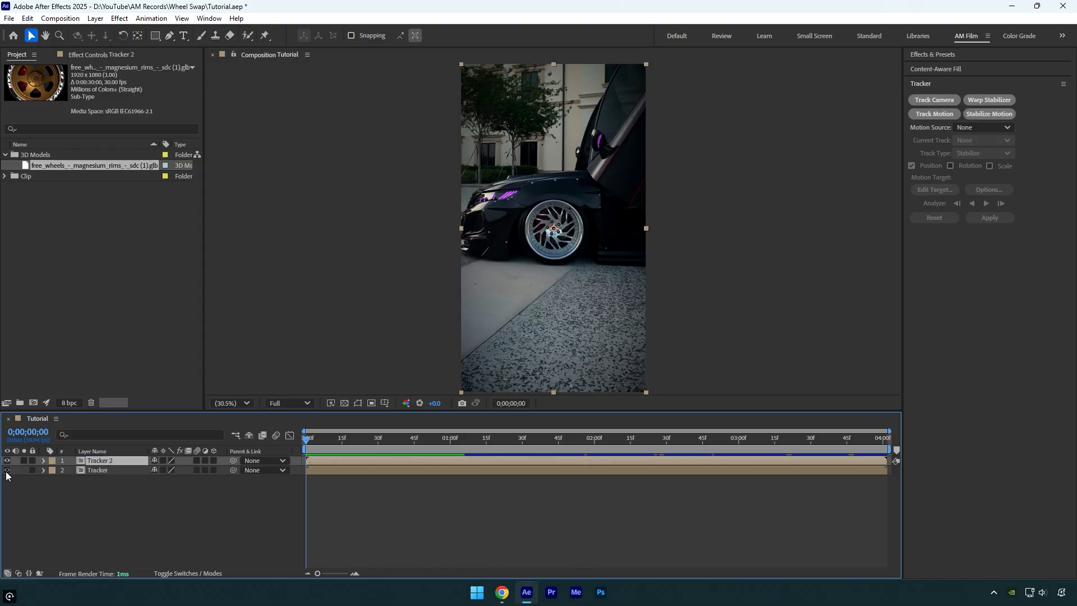
key("Return")
type("Mask / Swap")
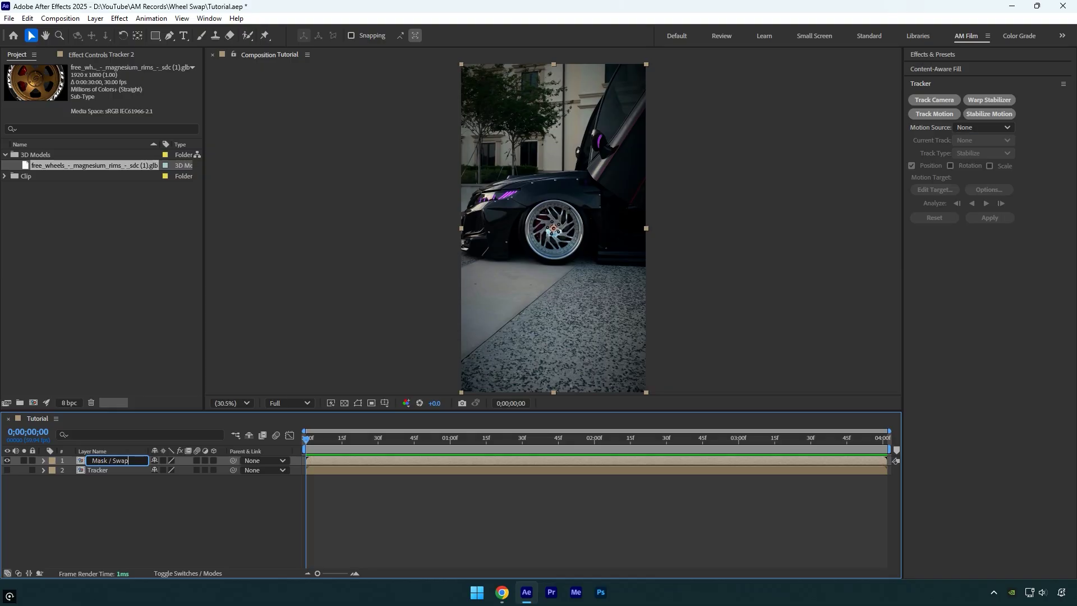
key("Return")
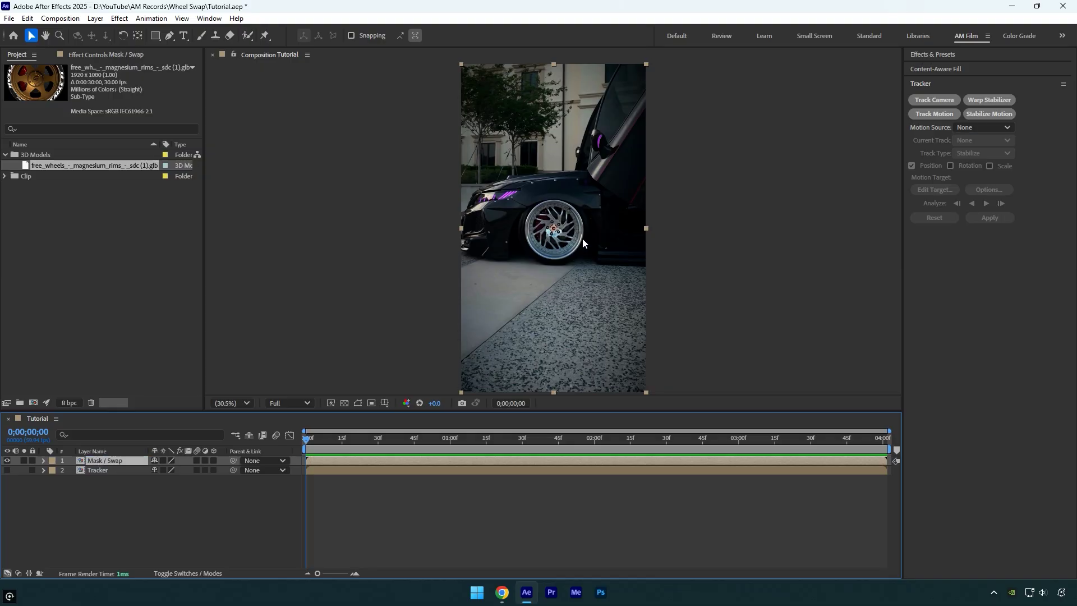
- Apply the Mocha AE effect to the Mask / Swap layer and launch Mocha
key("ctrl+space")
type("mo")
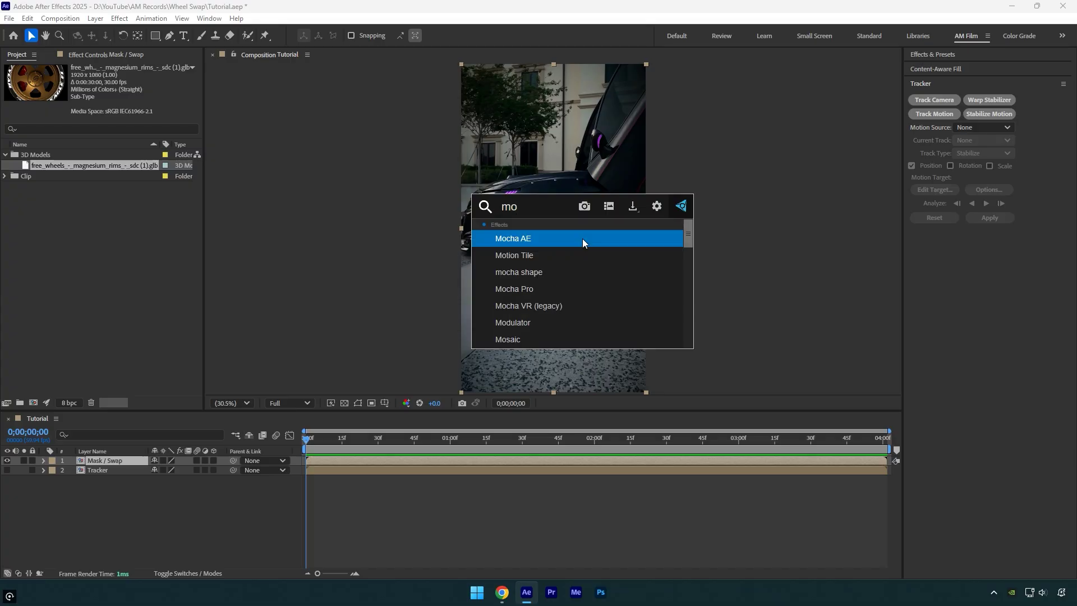
key("Return")
left_click(87, 103)
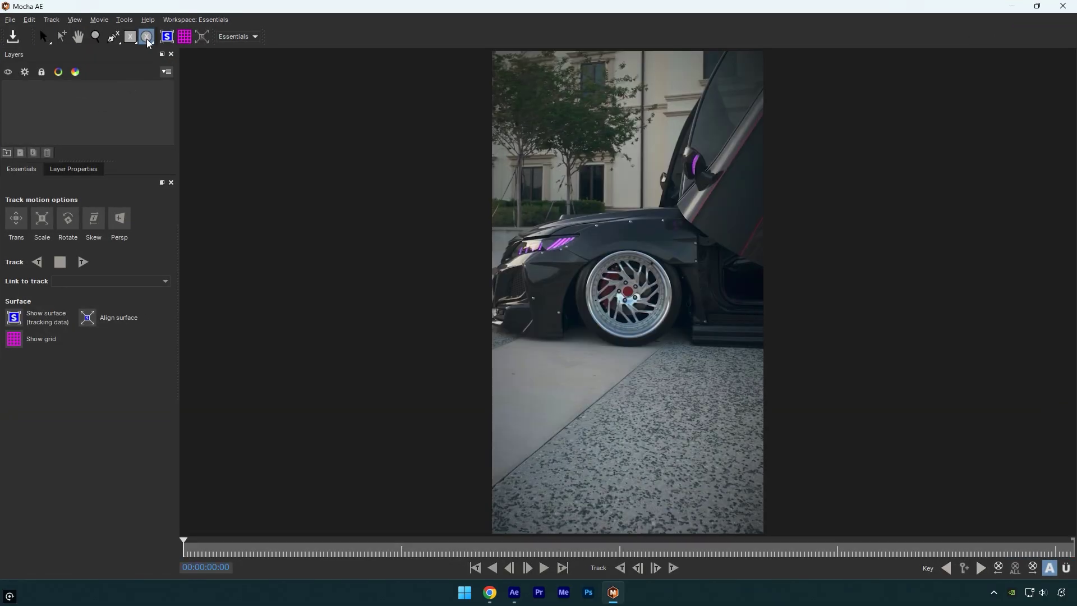
- Draw a circle spline around the front wheel, track it forward through the clip, and close Mocha
left_click(146, 37)
scroll(596, 314, "up", 2)
scroll(566, 223, "up", 2)
mouse_move(566, 222)
left_mouse_down()
mouse_move(723, 387)
mouse_move(699, 377)
left_mouse_up()
left_click(703, 383)
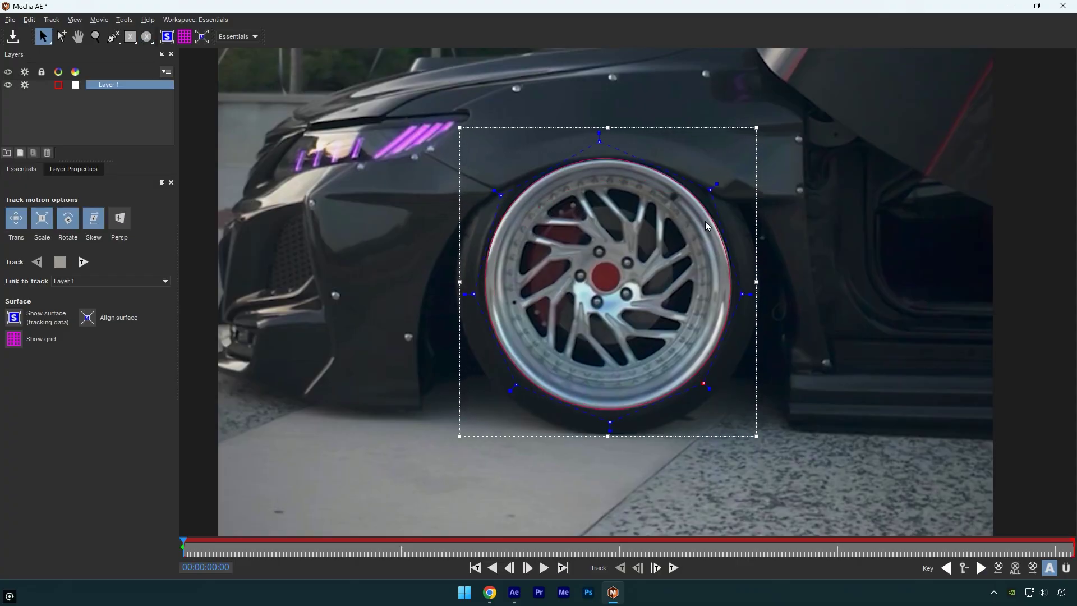
left_click(83, 263)
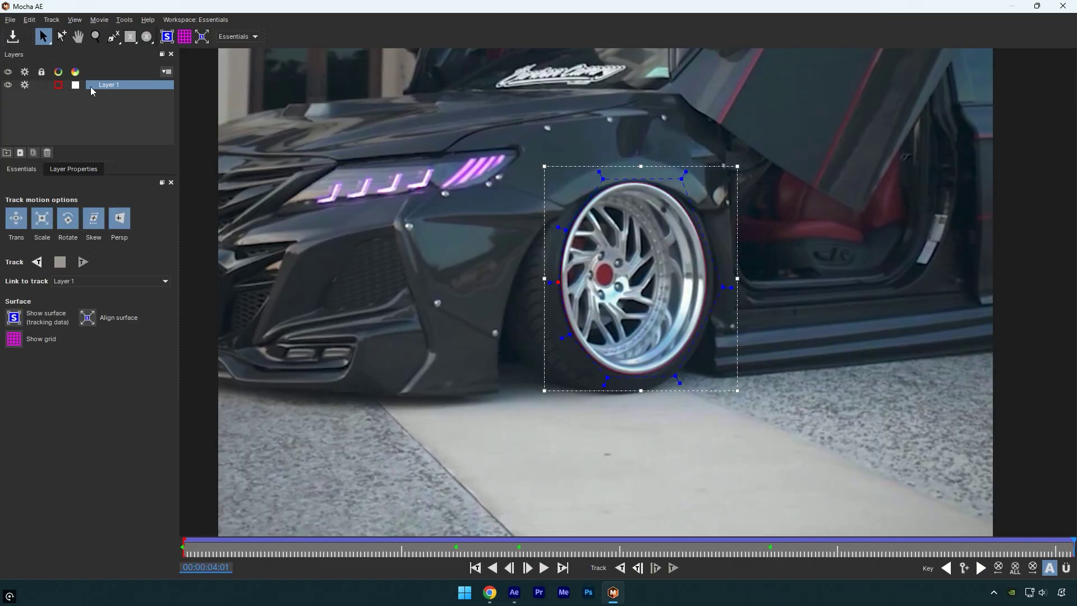
left_click(1062, 7)
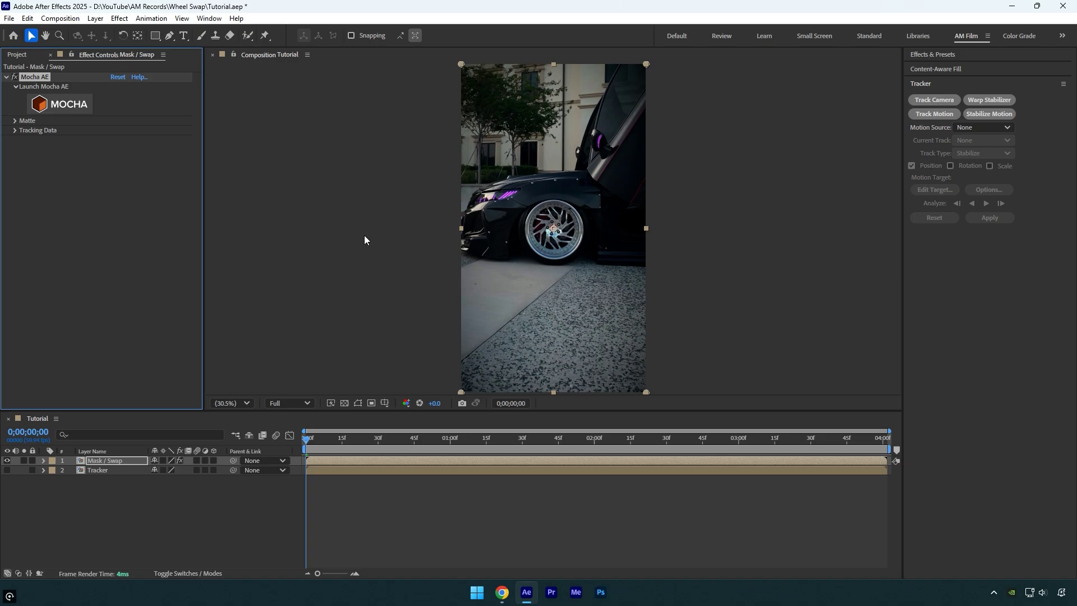
- Create AE masks from the Mocha wheel track and set the mask mode to Subtract
left_click(15, 121)
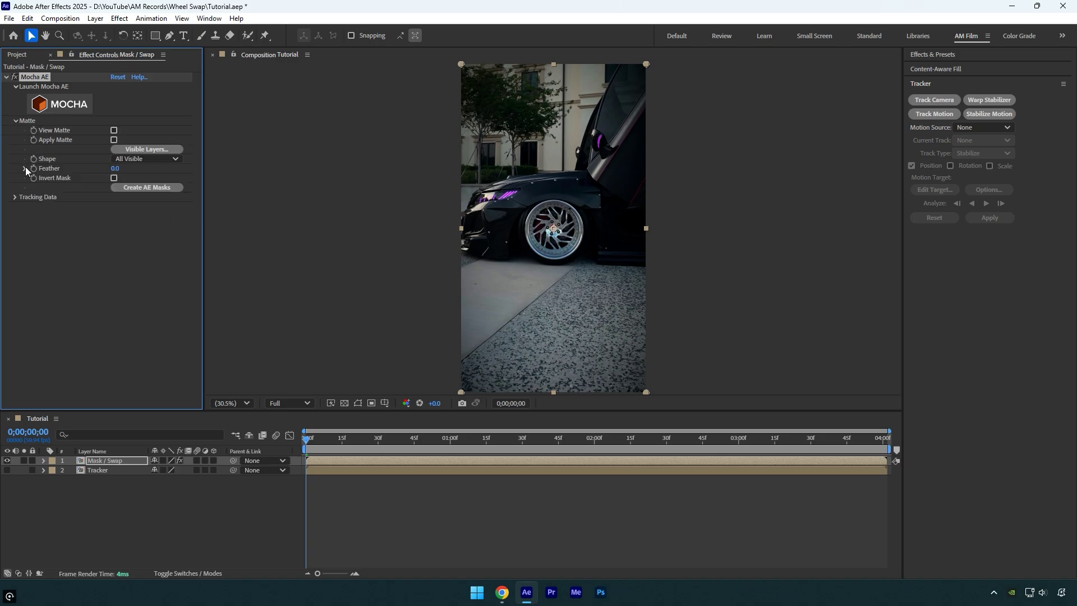
left_click(147, 188)
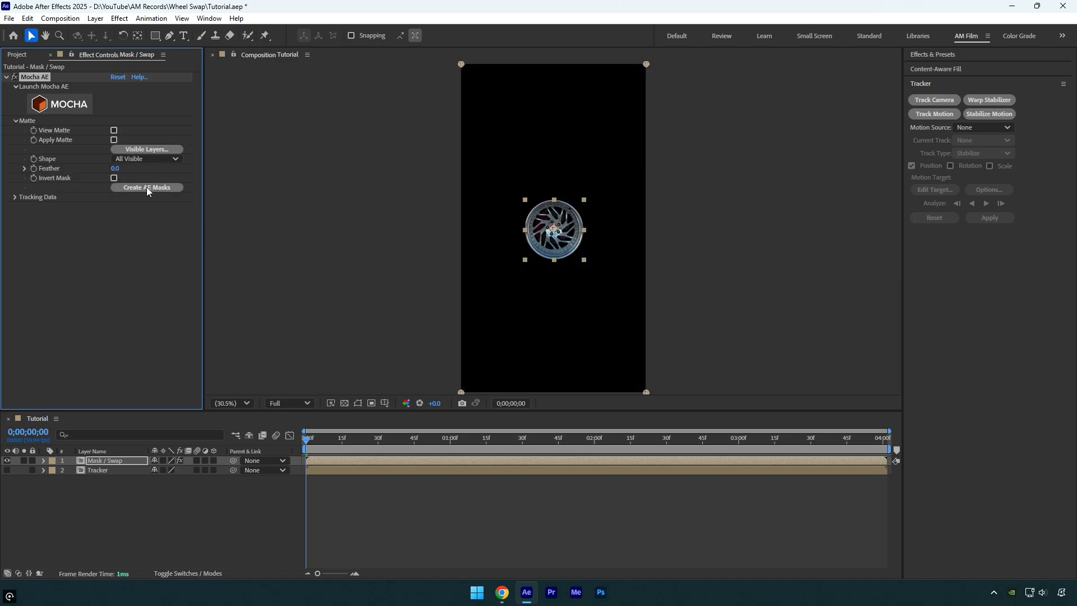
key("m")
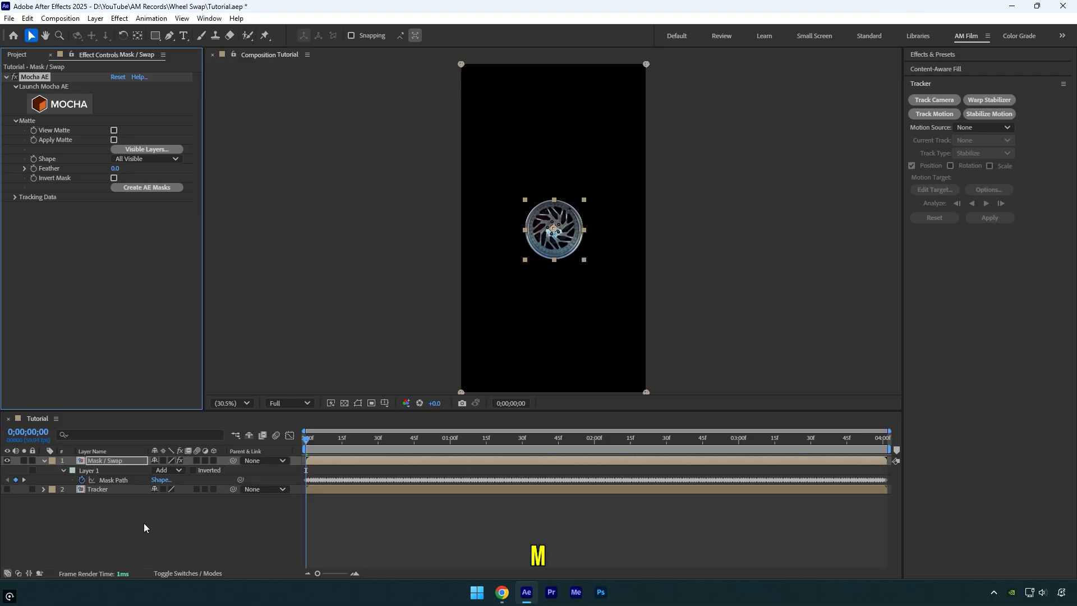
left_click(169, 470)
left_click(180, 507)
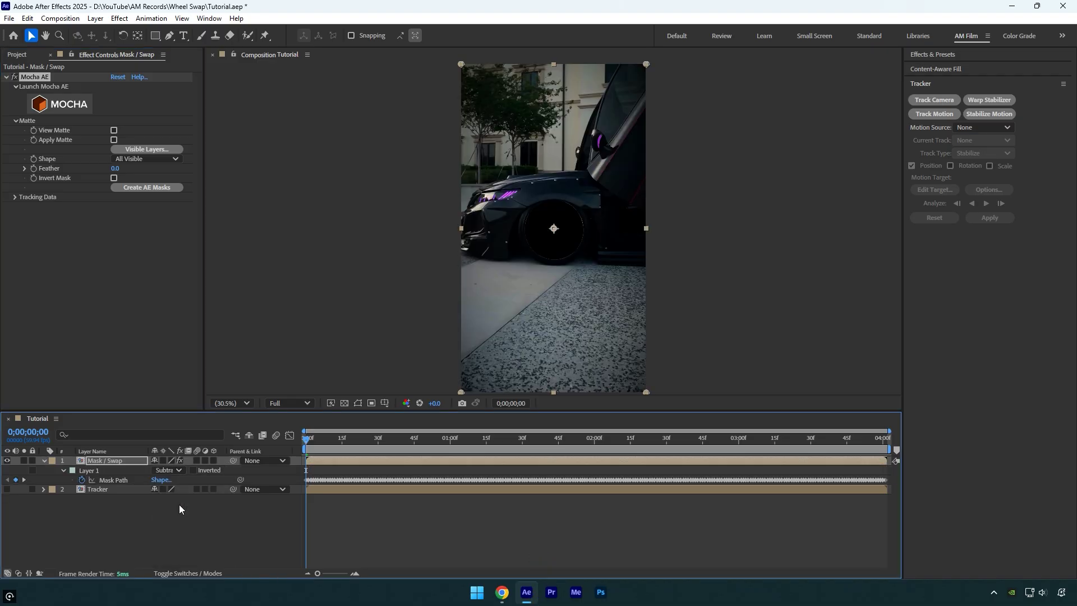
left_click(107, 461)
key("m")
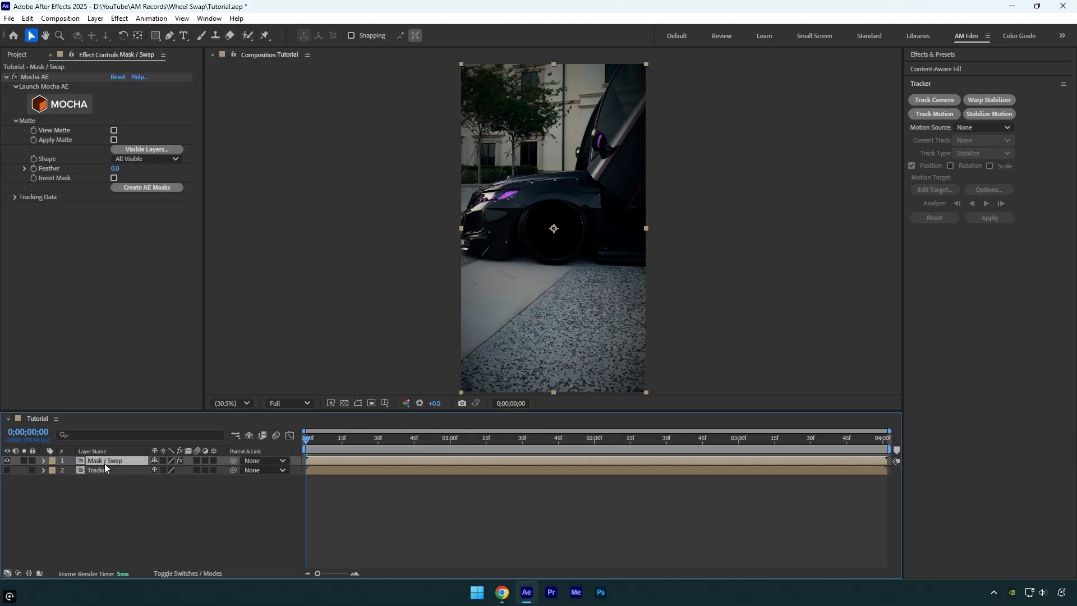
left_click(97, 469)
- Unhide the Tracker layer and solve a 3D camera track, reaching 0.58-pixel average error
left_click(8, 472)
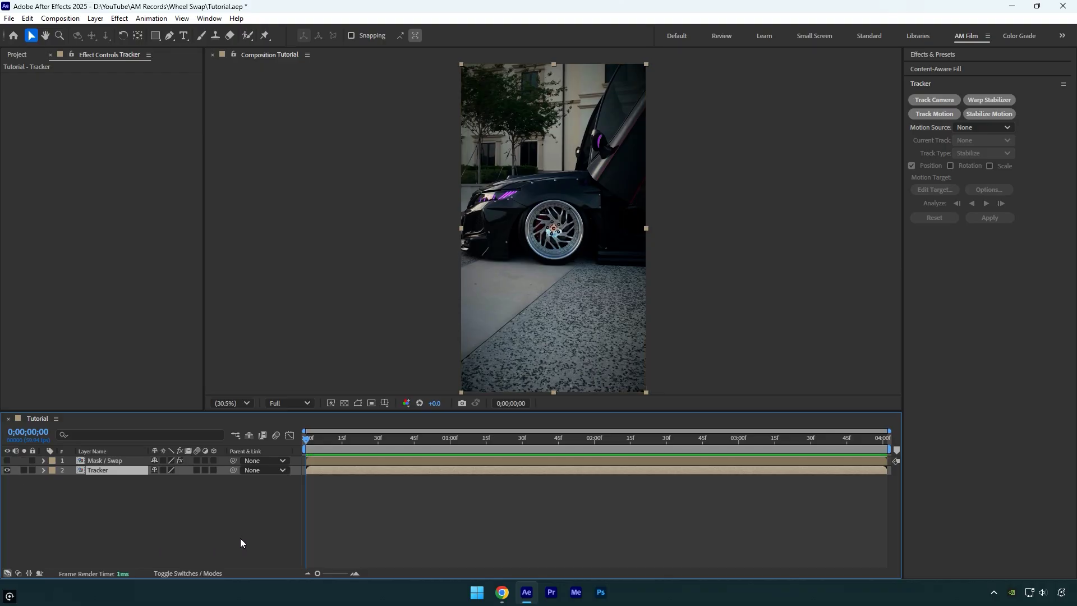
left_click(920, 100)
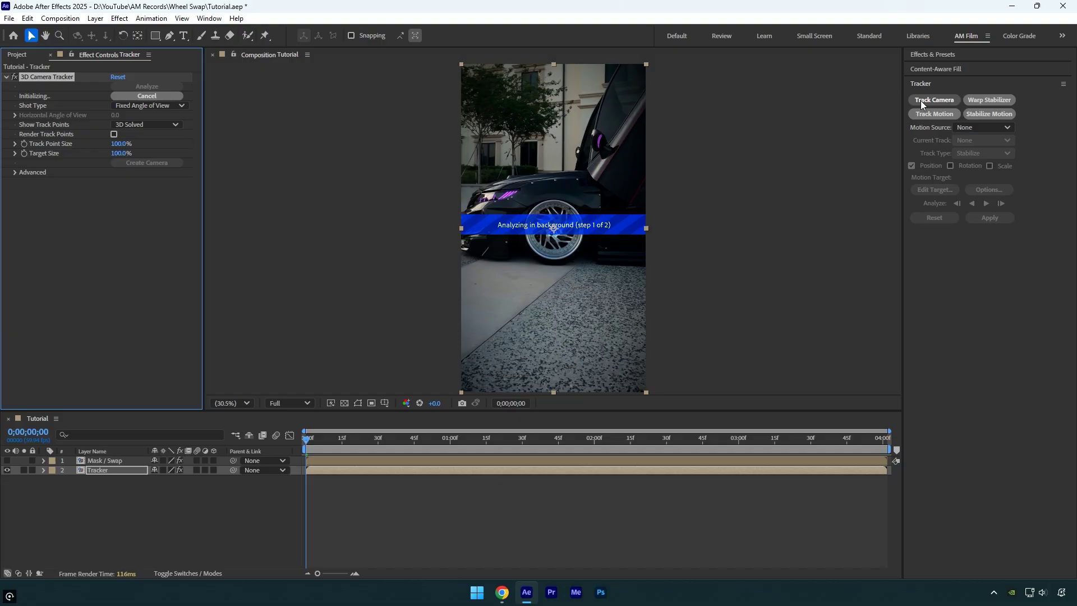
left_click(13, 171)
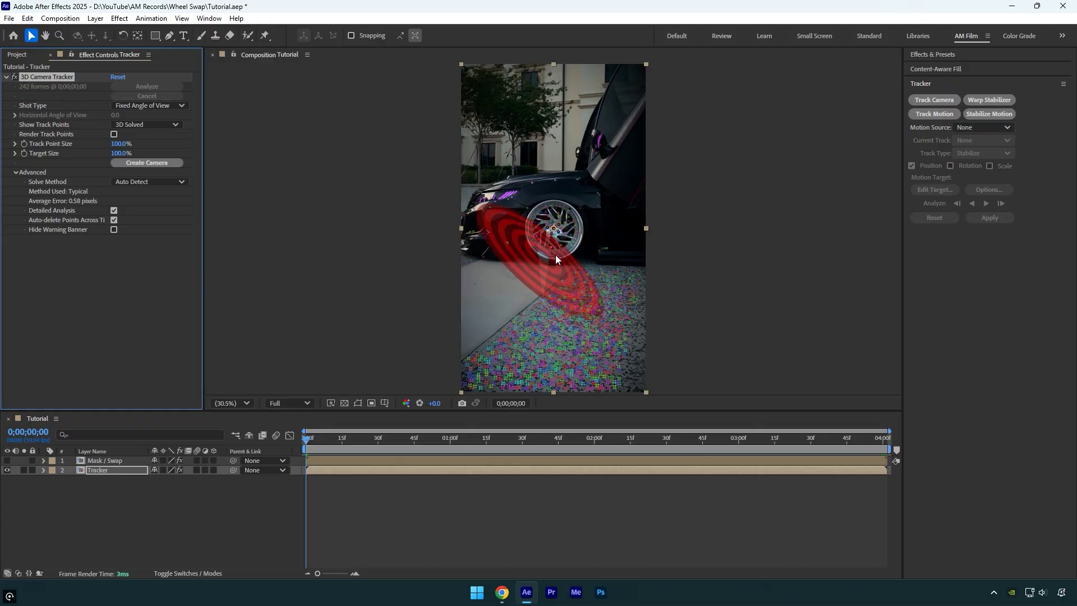
- Create a solid and camera at the wheel's track points, then add the rim model at comp size
right_click(554, 229)
left_click(594, 250)
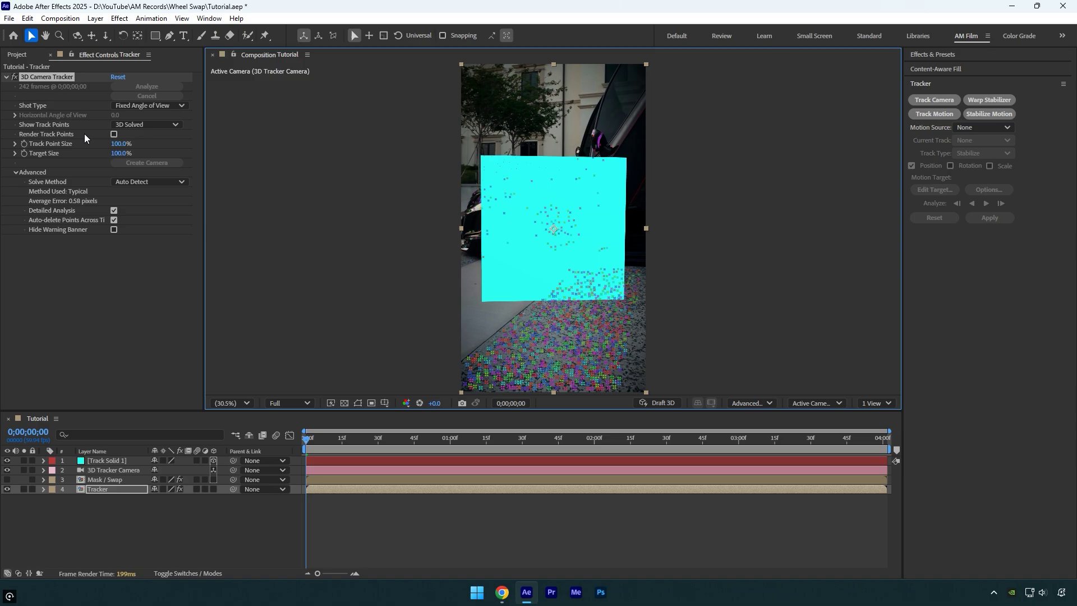
left_click(18, 55)
left_click_drag(46, 169, 98, 459)
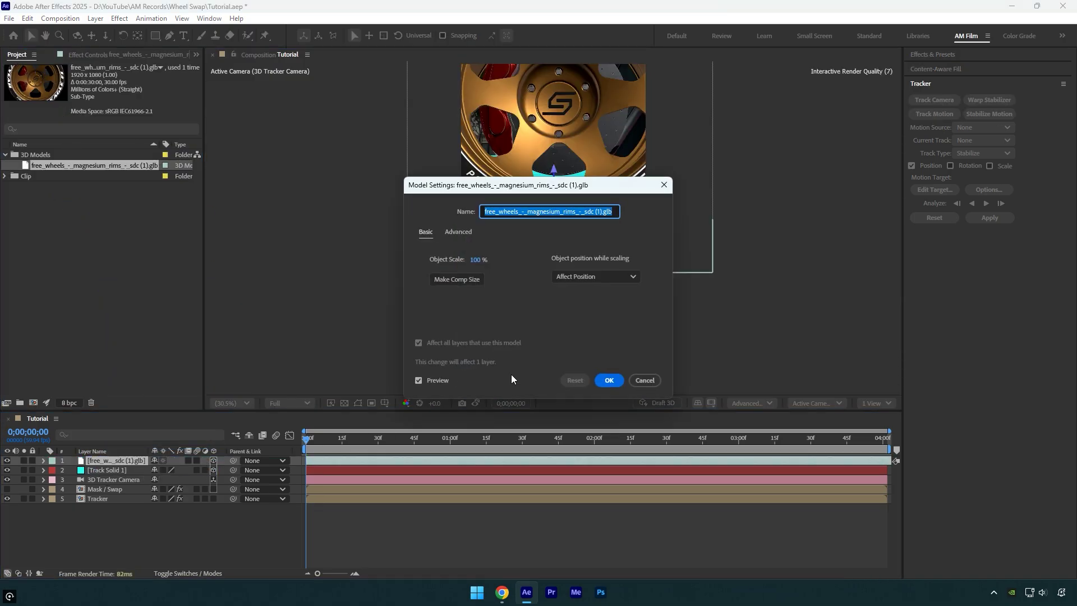
left_click(457, 279)
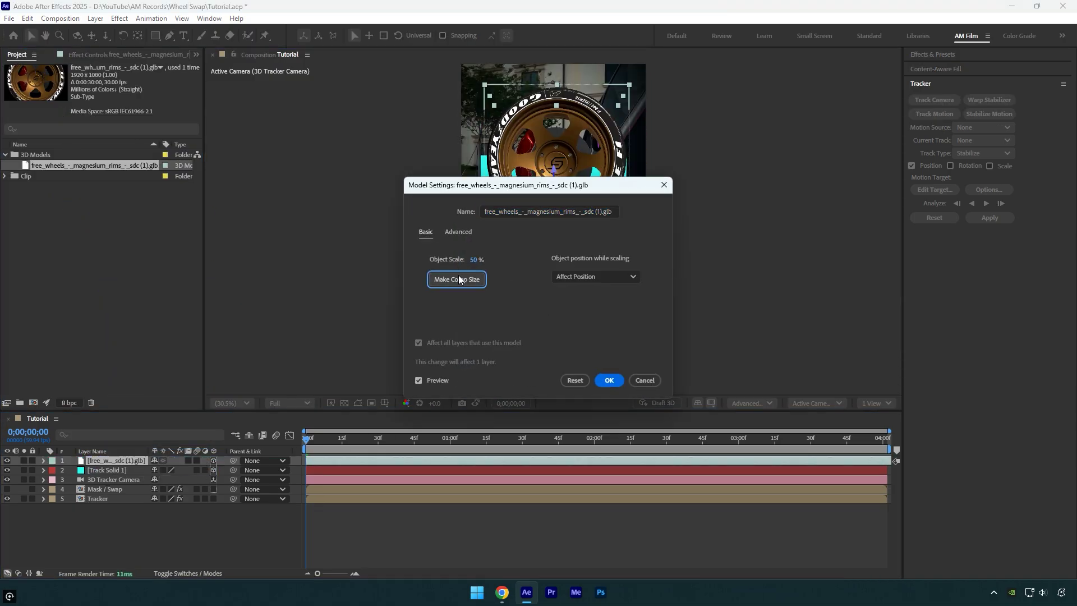
left_click(608, 380)
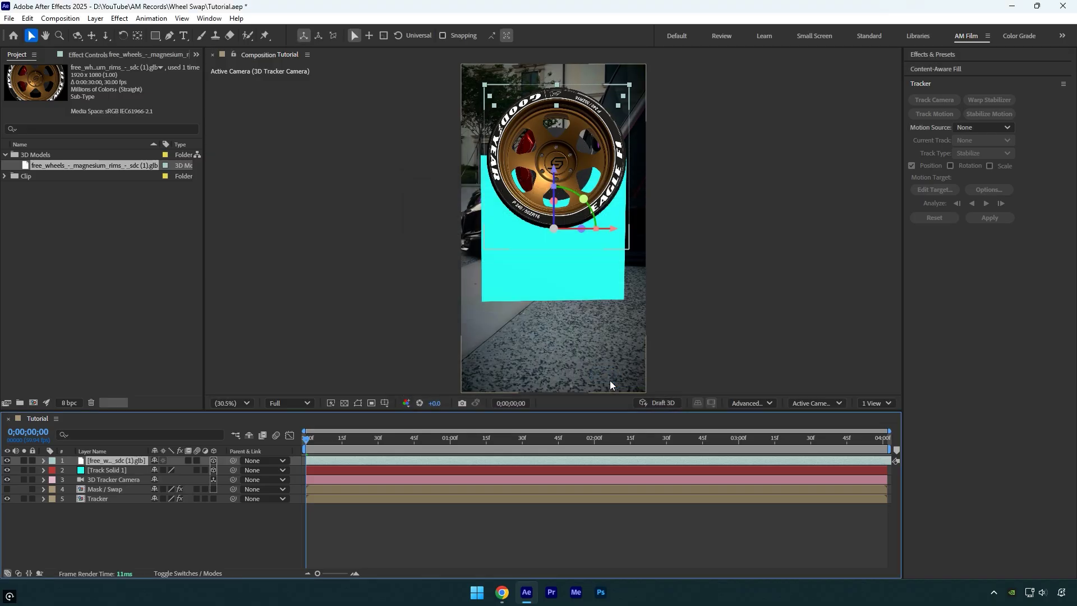
- Copy Track Solid 1's Position onto the rim layer and scale the rim to 37%
left_click(98, 471)
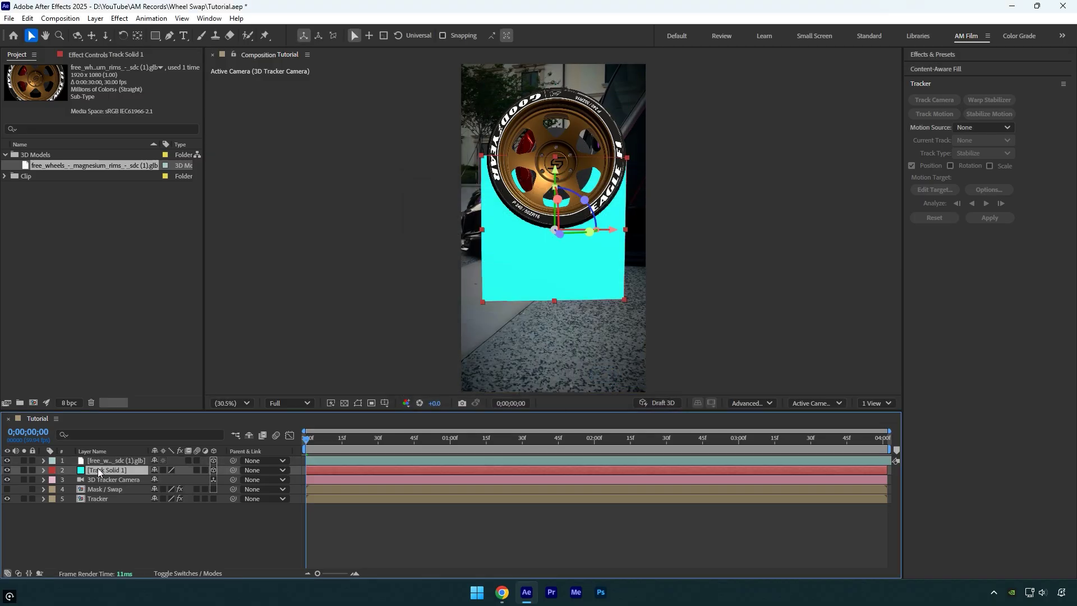
key("p")
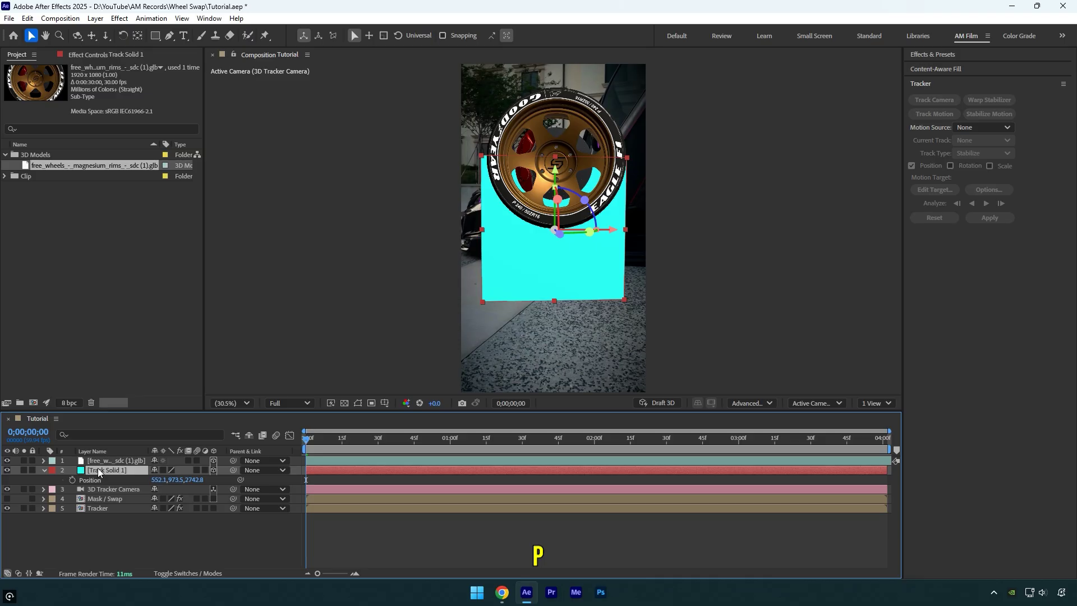
left_click(93, 482)
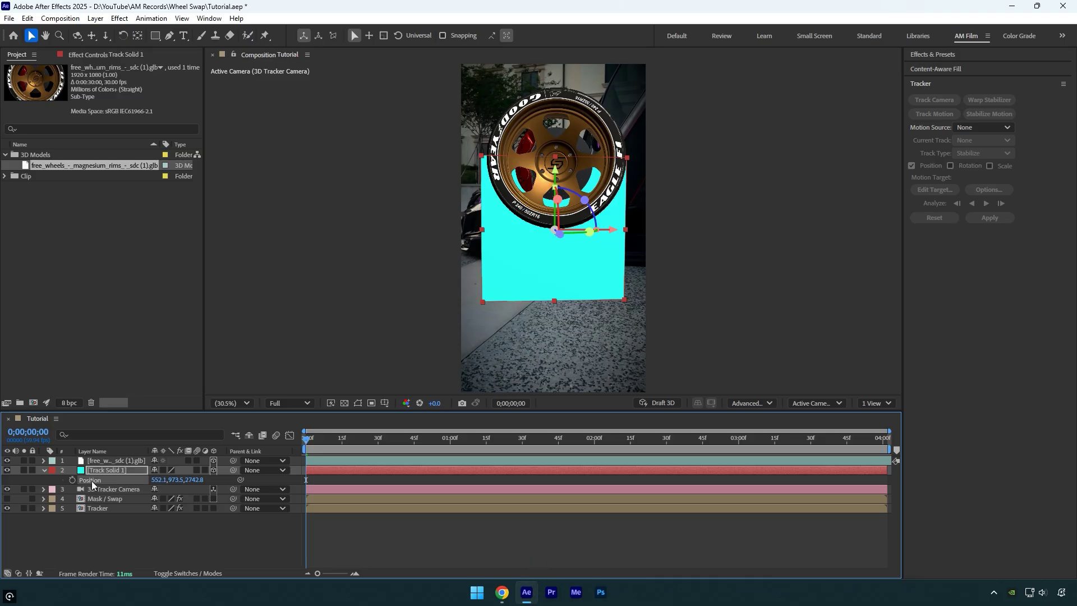
left_click(98, 461)
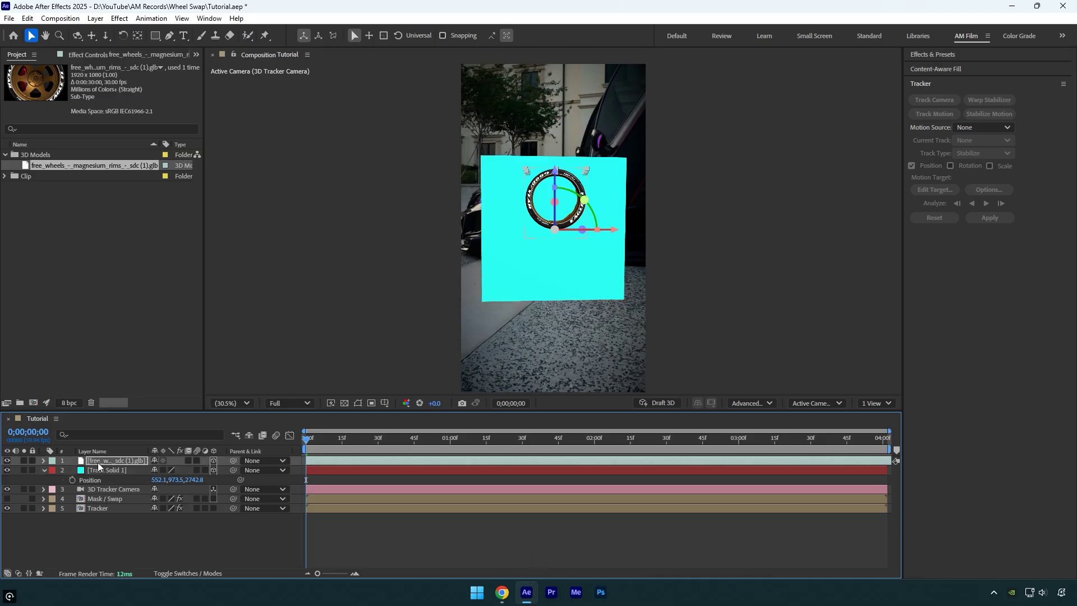
key("s")
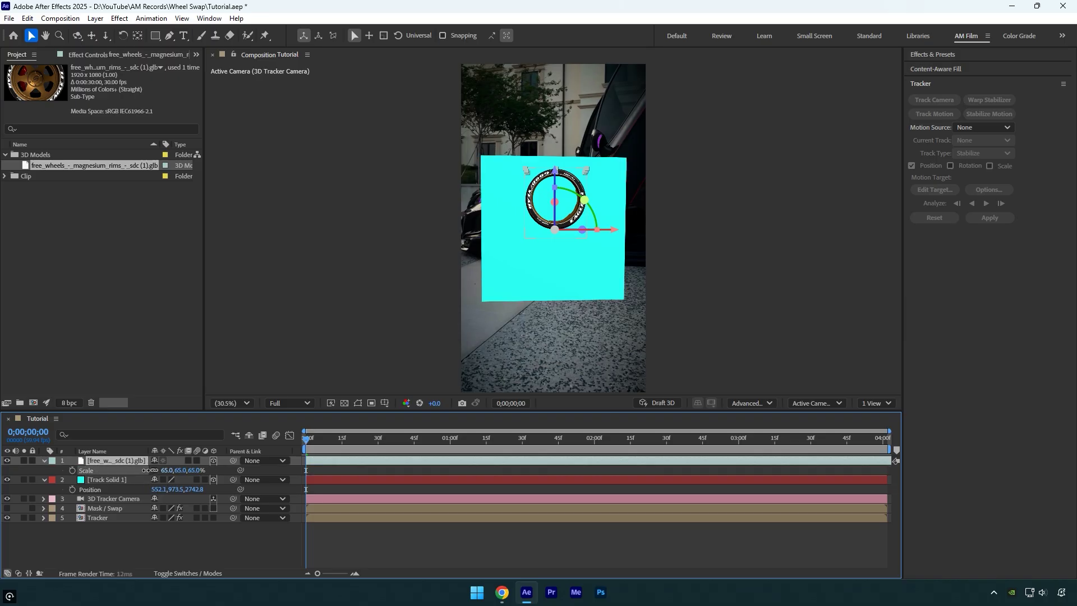
left_click_drag(146, 470, 135, 471)
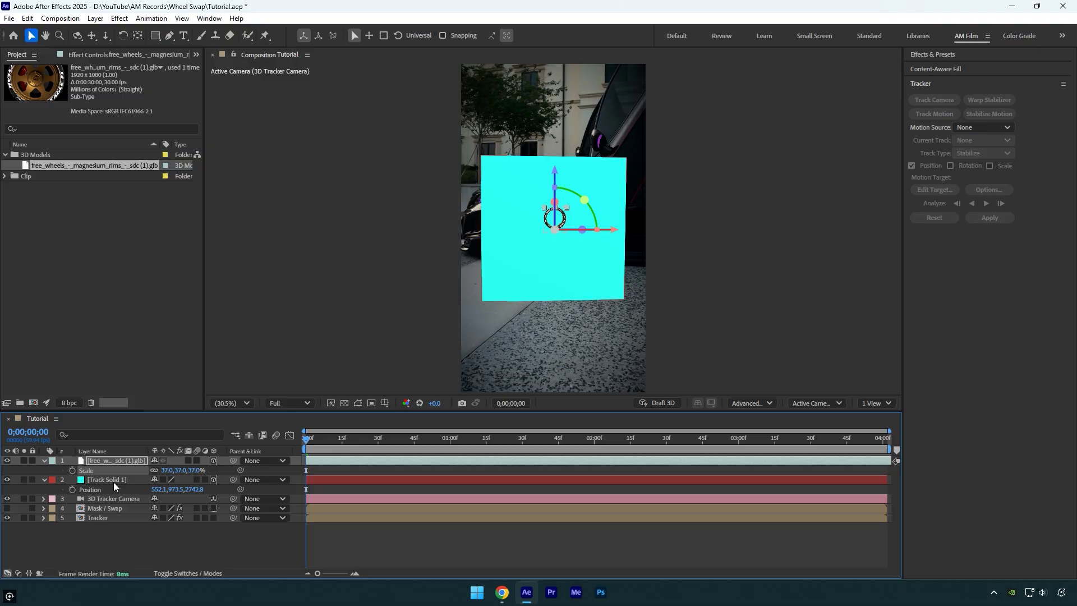
- Hide Track Solid 1 and Tracker, show Mask / Swap, and move it to the top
left_click(8, 479)
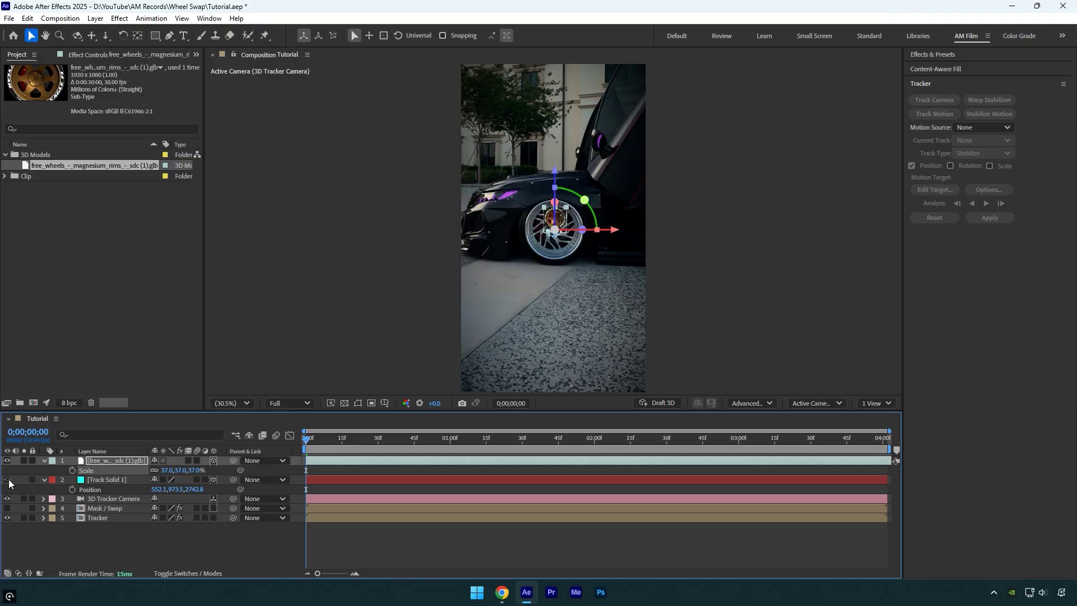
left_click(6, 517)
left_click(7, 508)
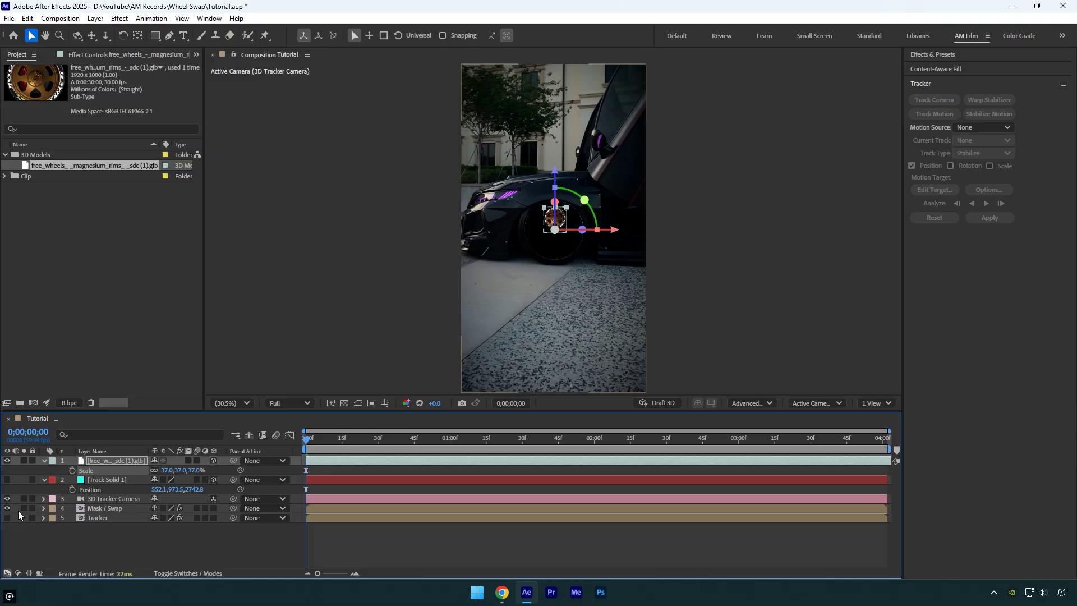
left_click_drag(93, 513, 98, 455)
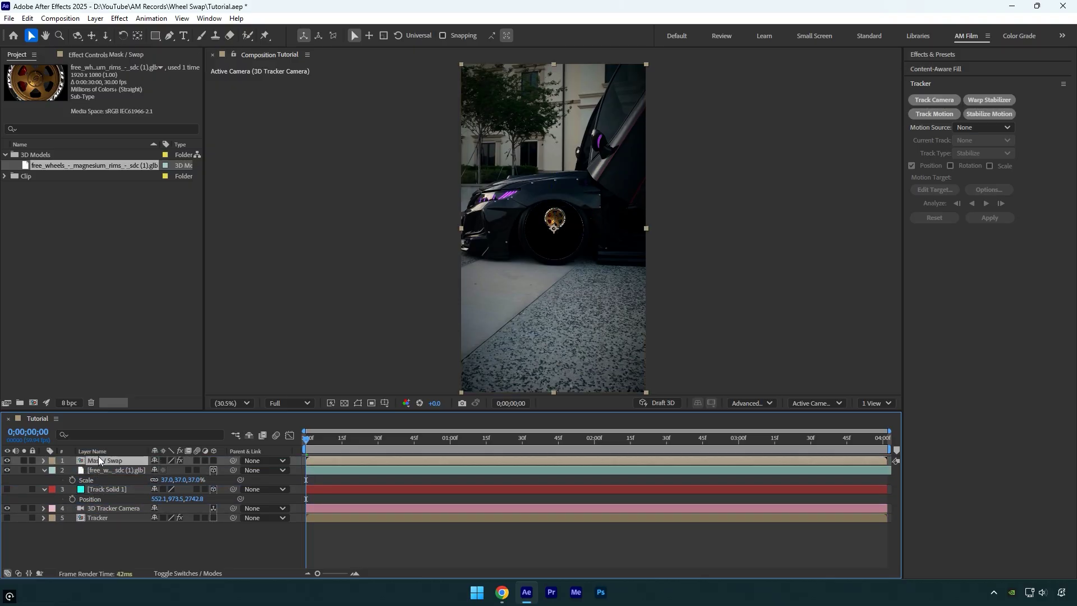
left_click(99, 468)
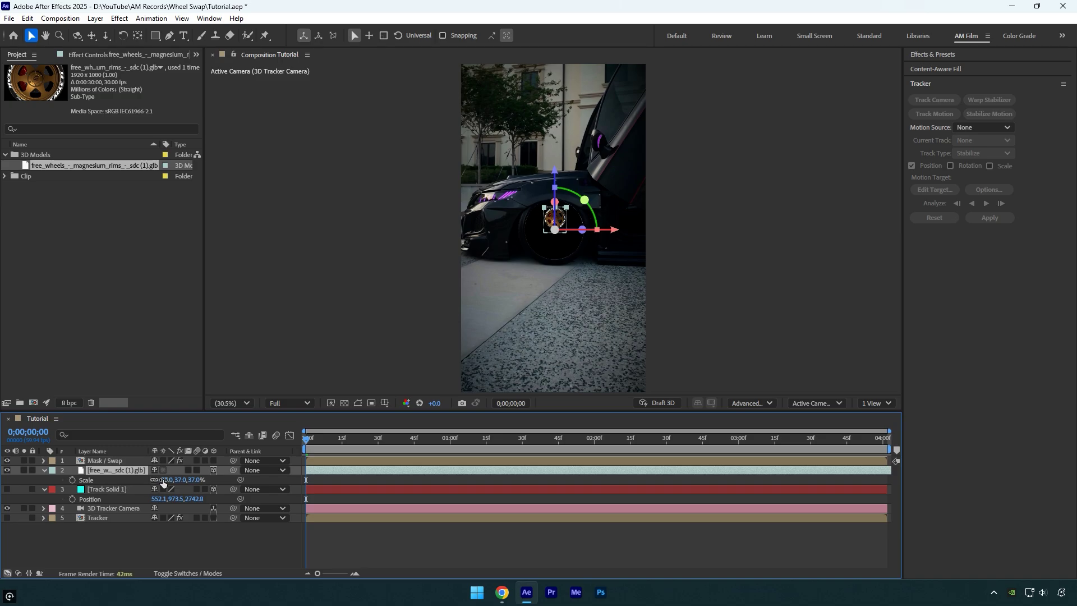
- Scale the rim model up to 123% so it covers the car's front wheel
left_click_drag(167, 479, 582, 223)
key("slash")
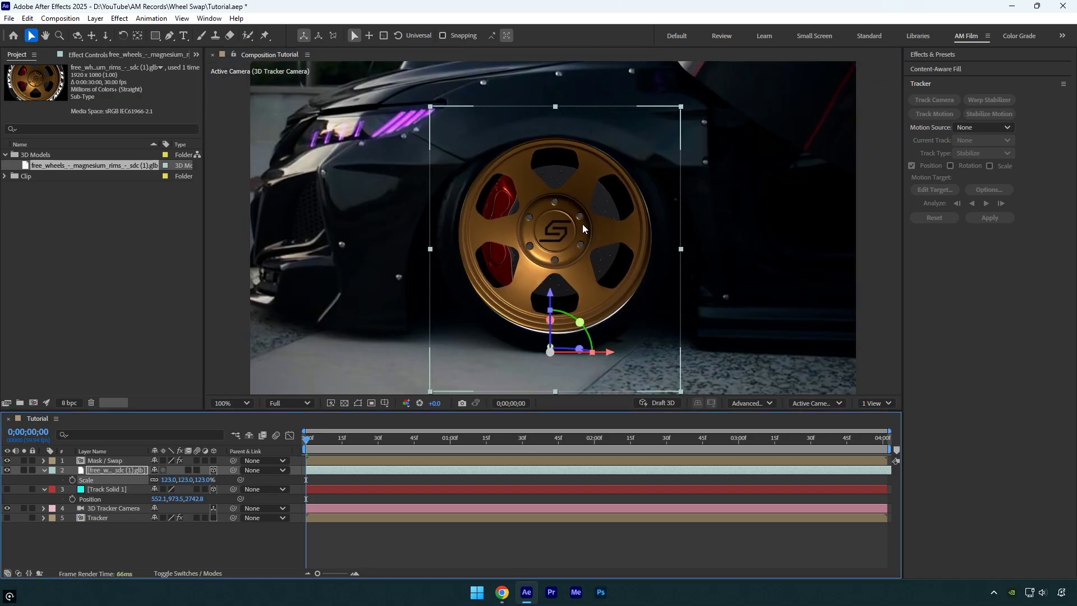
left_click(233, 403)
left_click(261, 194)
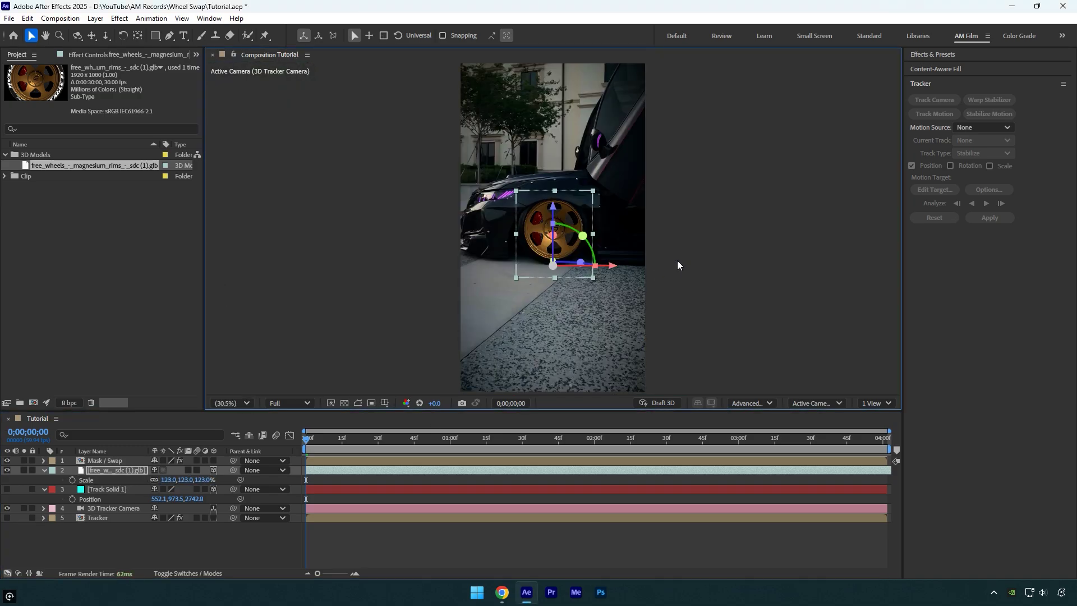
- Preview the shot and rotate the rim about 2.3° on Z at the last frame
key("space")
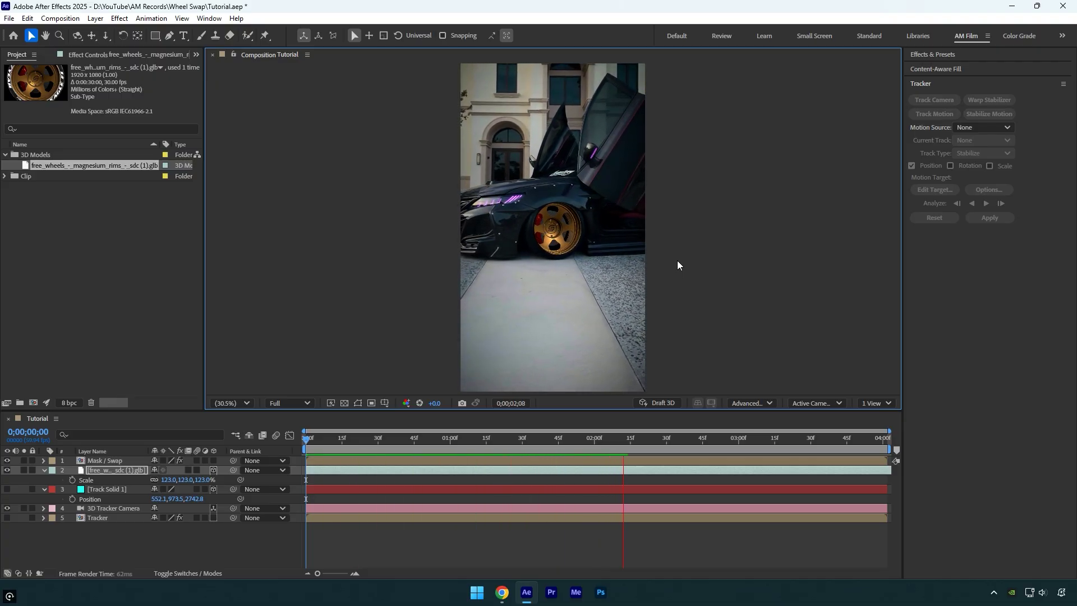
scroll(596, 267, "up", 6)
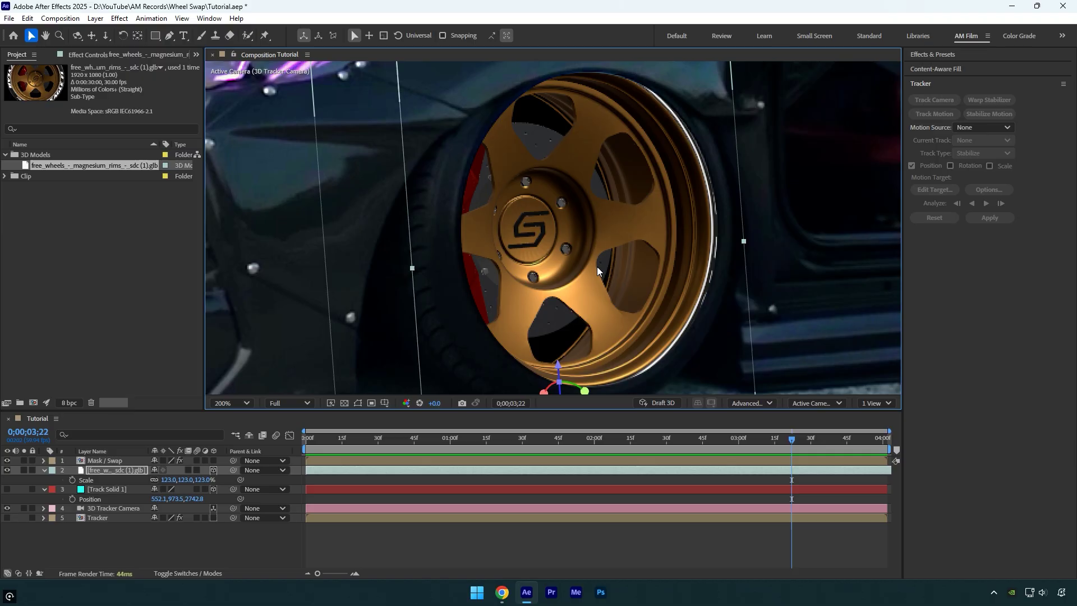
key("End")
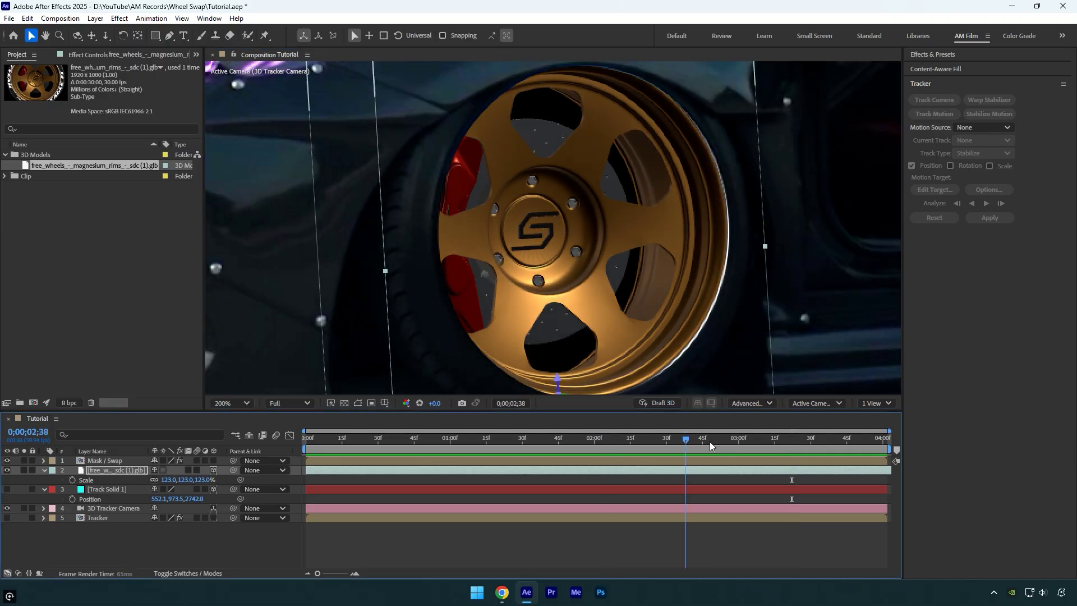
scroll(666, 291, "down", 3)
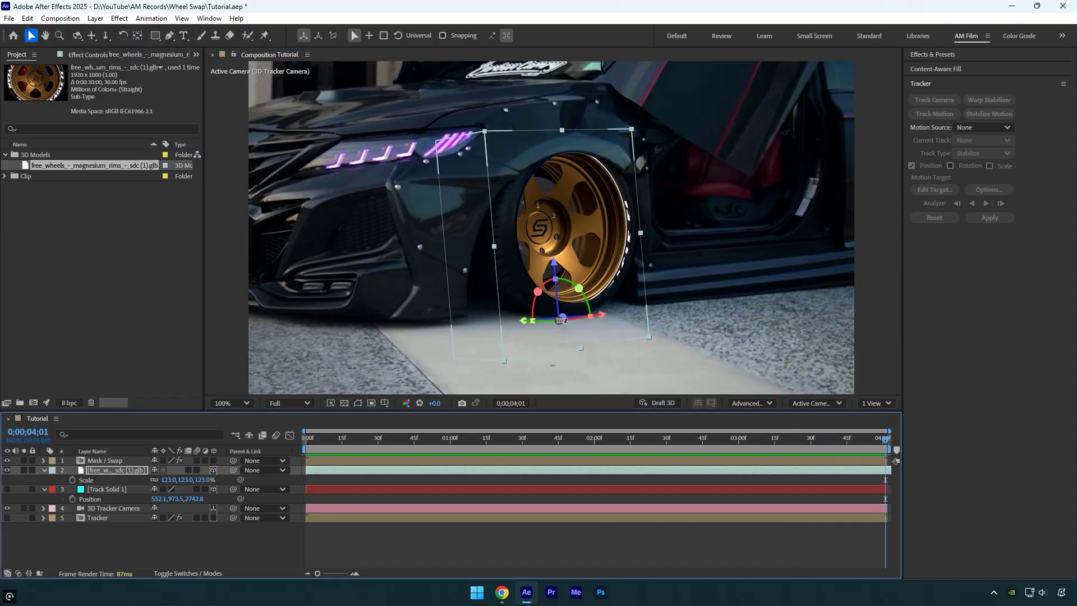
left_click_drag(563, 317, 570, 318)
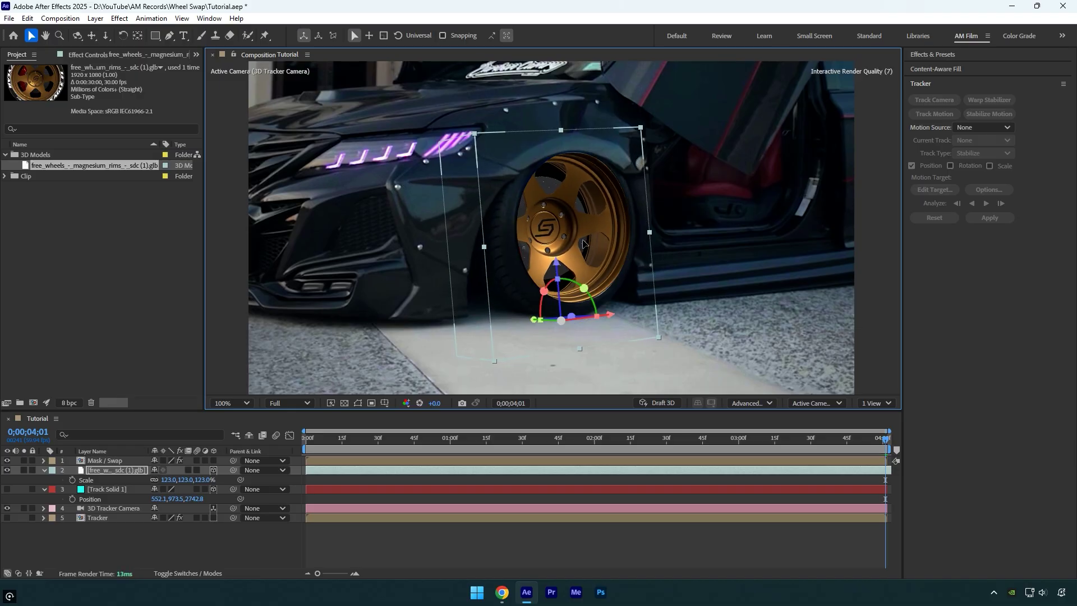
left_click_drag(763, 445, 757, 416)
key("Home")
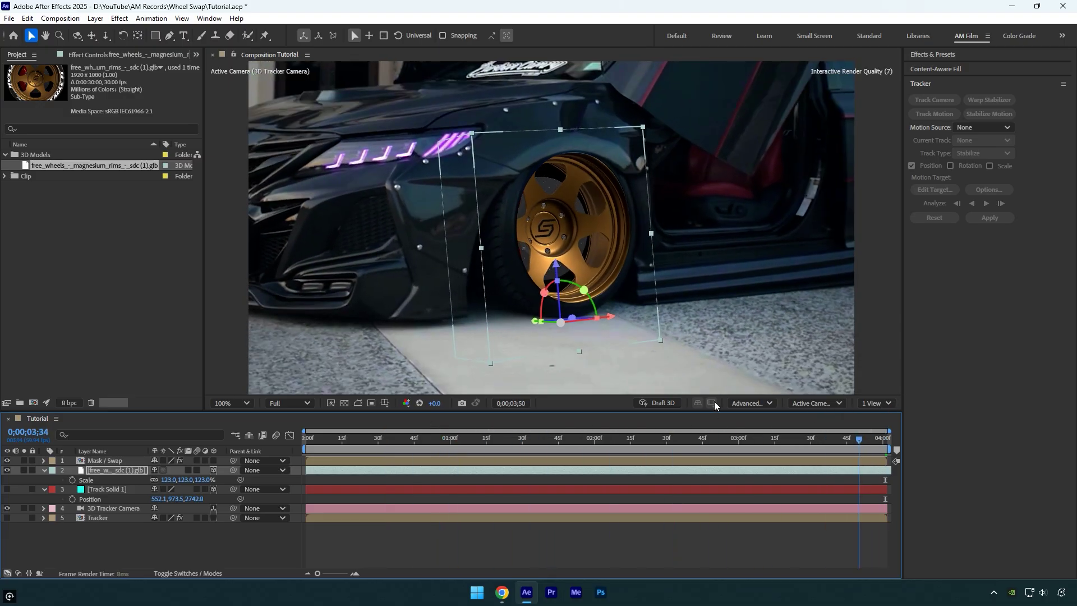
- Set the viewer to Fit up to 100% and preview the shot with the new rim
left_click(247, 402)
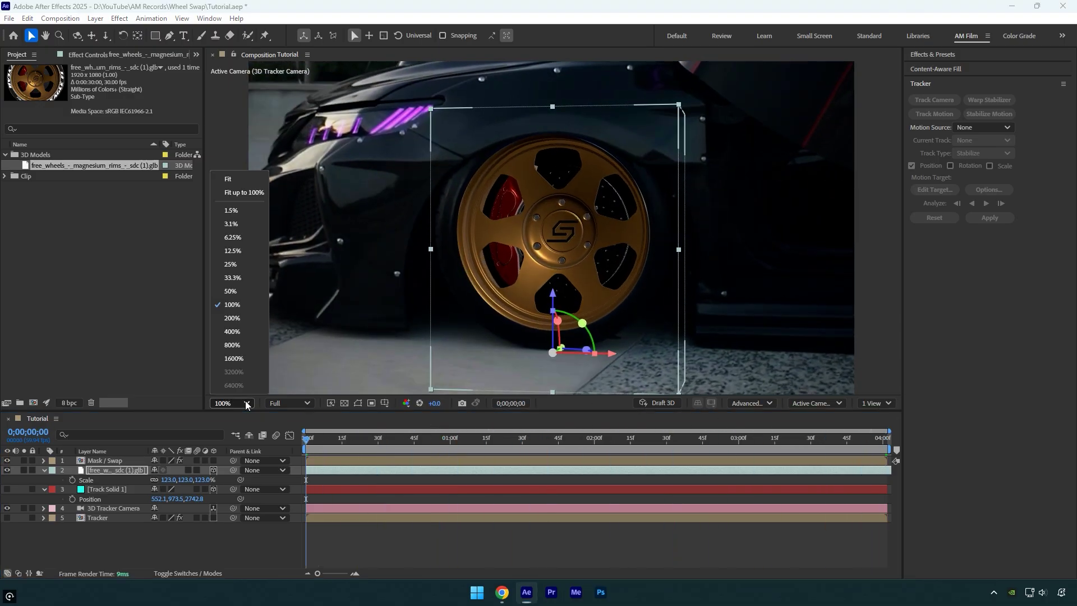
left_click(243, 193)
key("space")
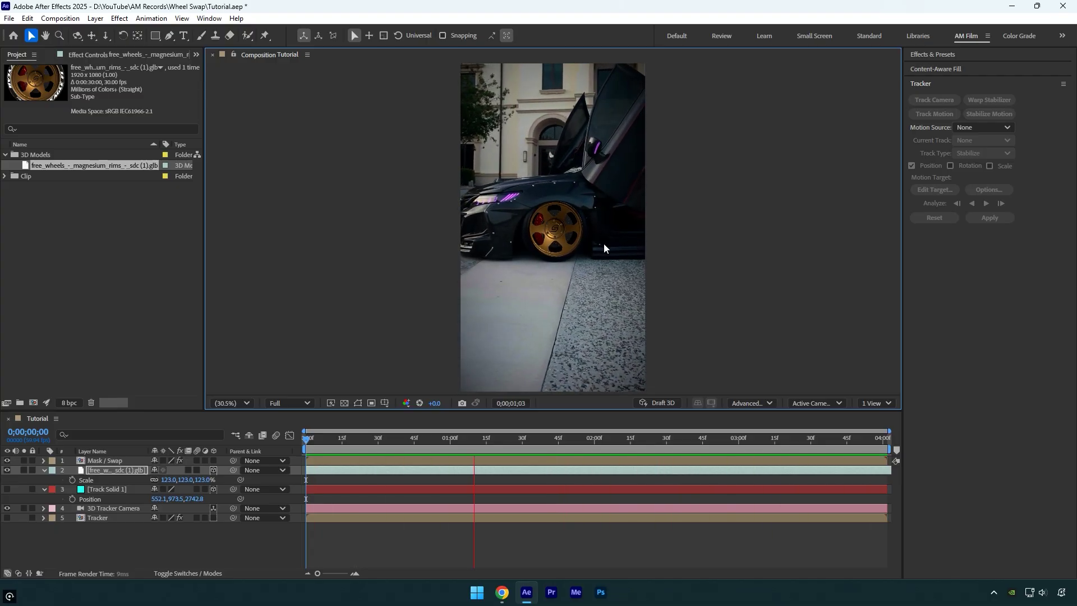
key("space")
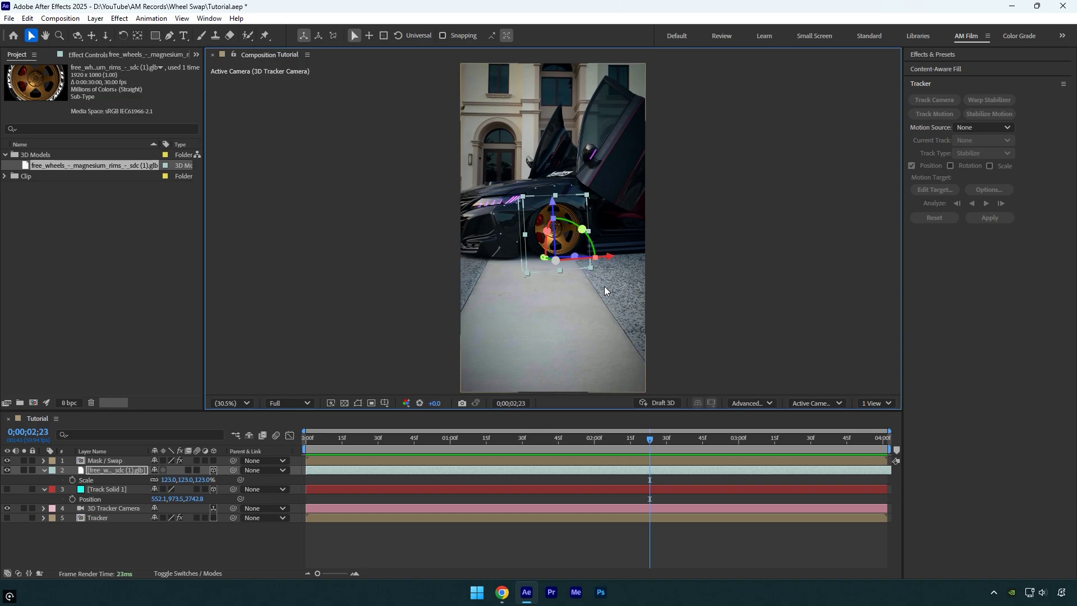
- Create a 3D Layer Instance of the wheel .glb model from its layer context menu
right_click(120, 470)
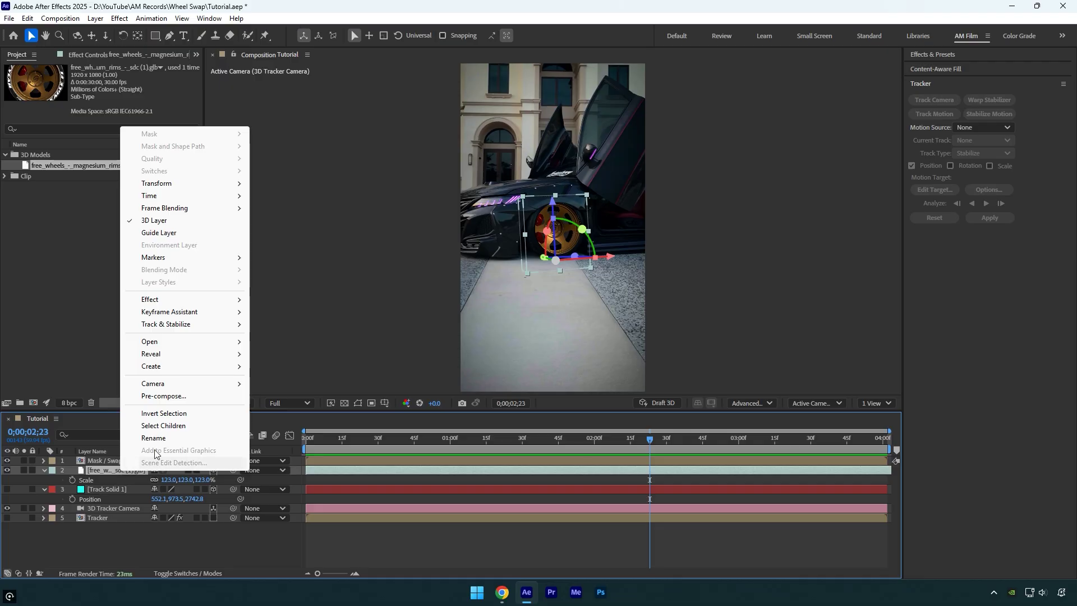
mouse_move(169, 370)
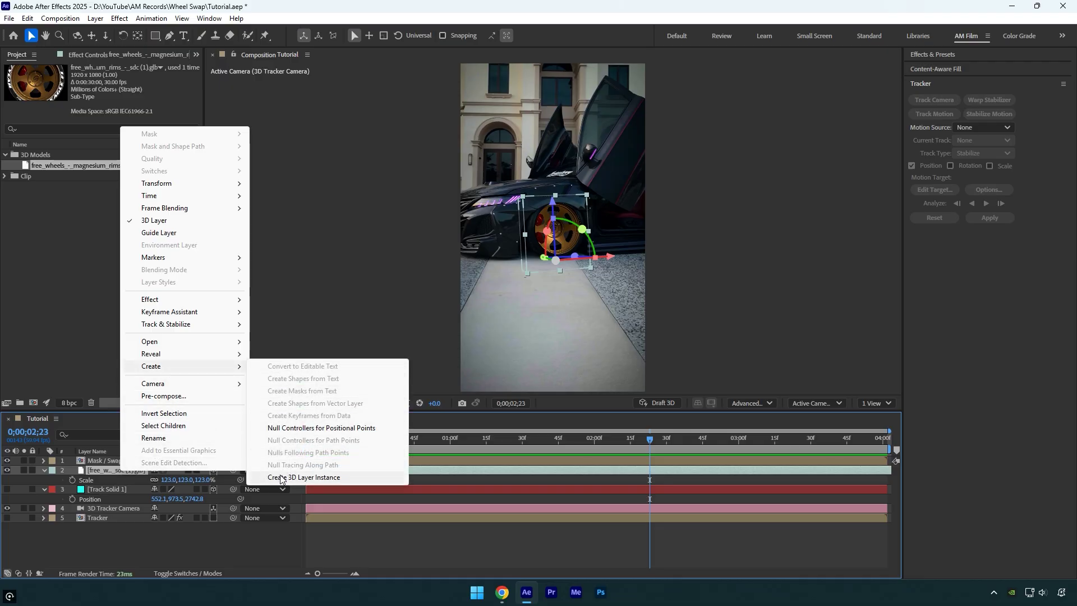
left_click(345, 478)
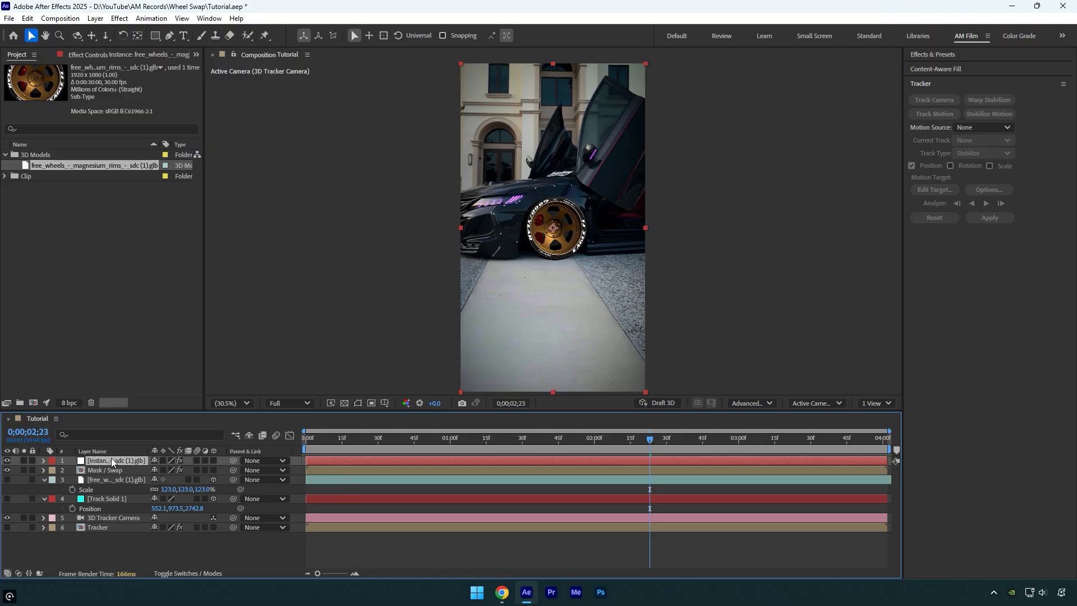
- Move the rim instance below Mask / Swap and grade it with Lumetri Color: Contrast 112, Highlights 85
left_click_drag(109, 461, 109, 472)
key("ctrl+space")
type("lume")
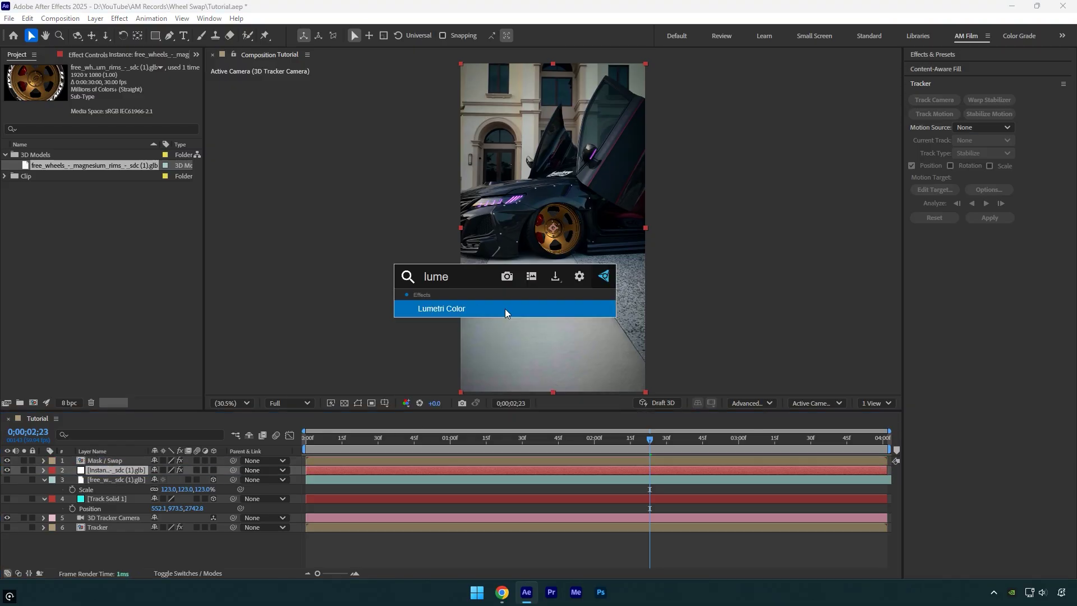
key("Return")
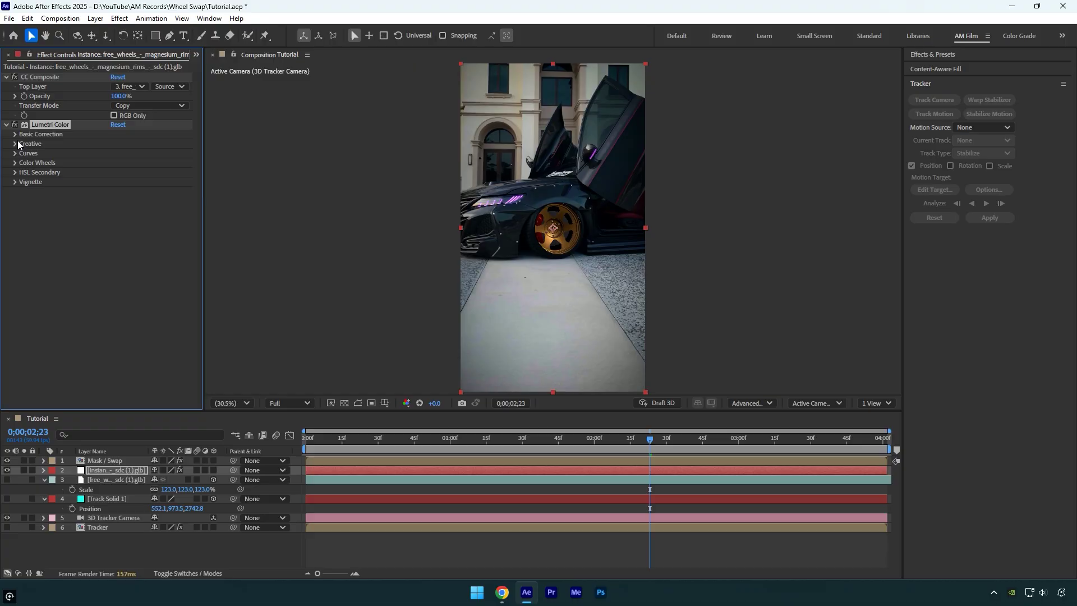
left_click(14, 135)
left_click_drag(115, 230, 176, 235)
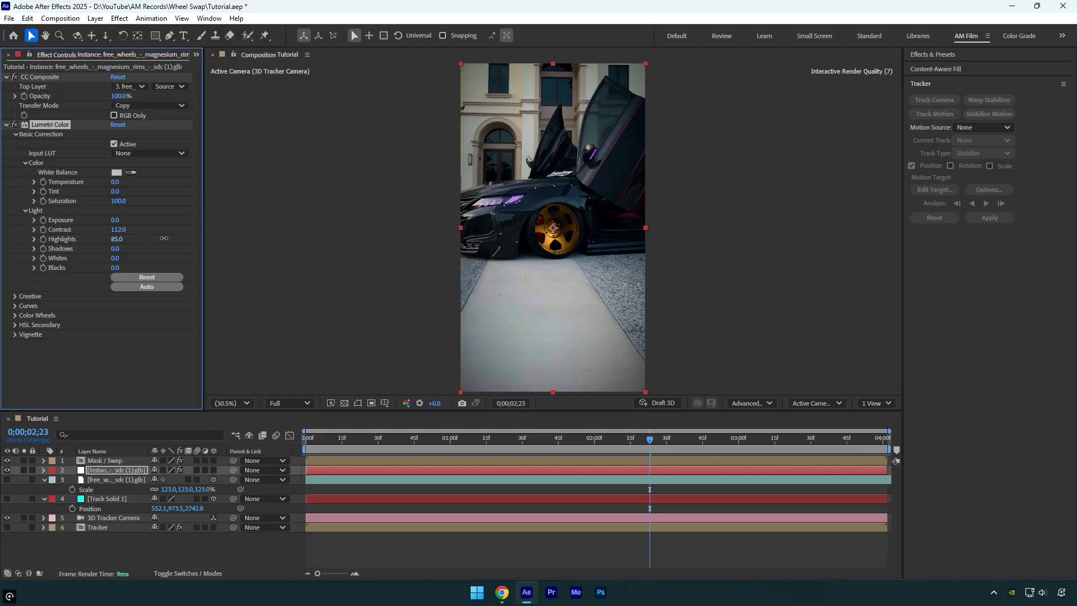